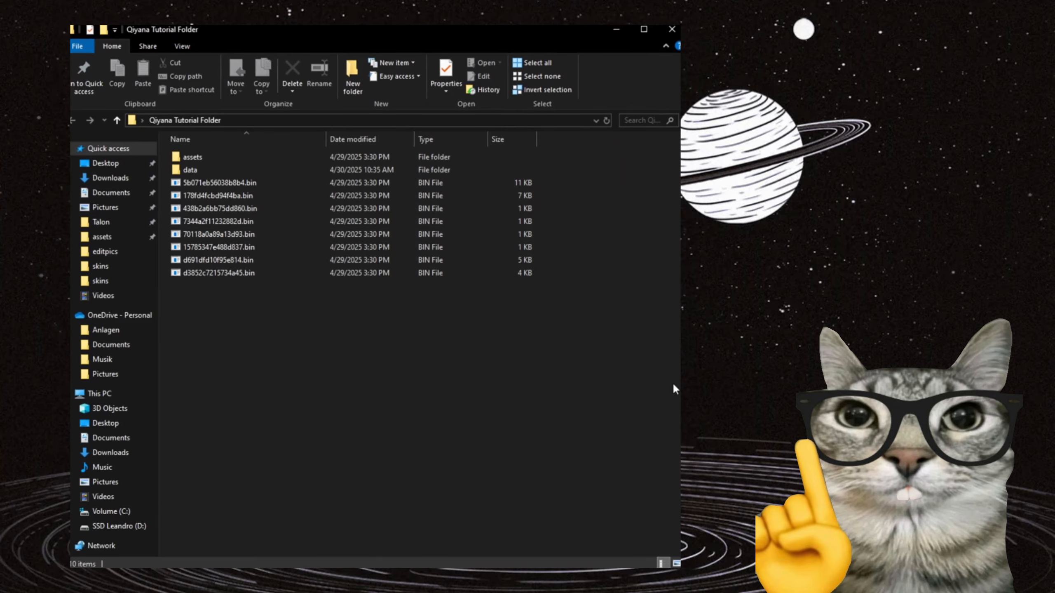
# Browse the Qiyana Tutorial Folder to assets/sounds/wwise2016/sfx/characters/qiyana/skins.
pyautogui.doubleClick(235, 157)
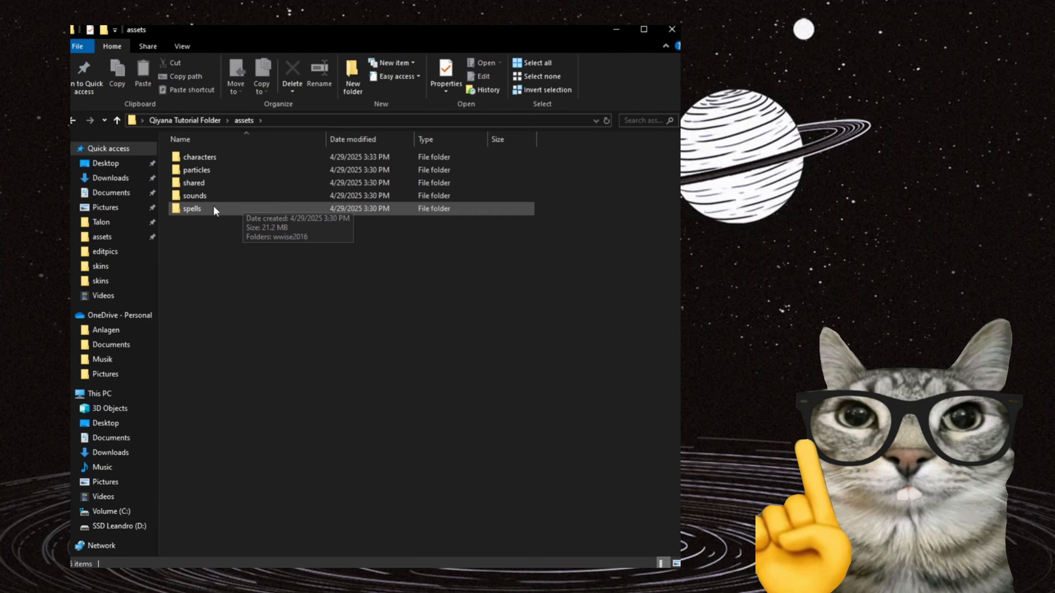
pyautogui.doubleClick(208, 195)
pyautogui.hotkey('alt', 'Left')
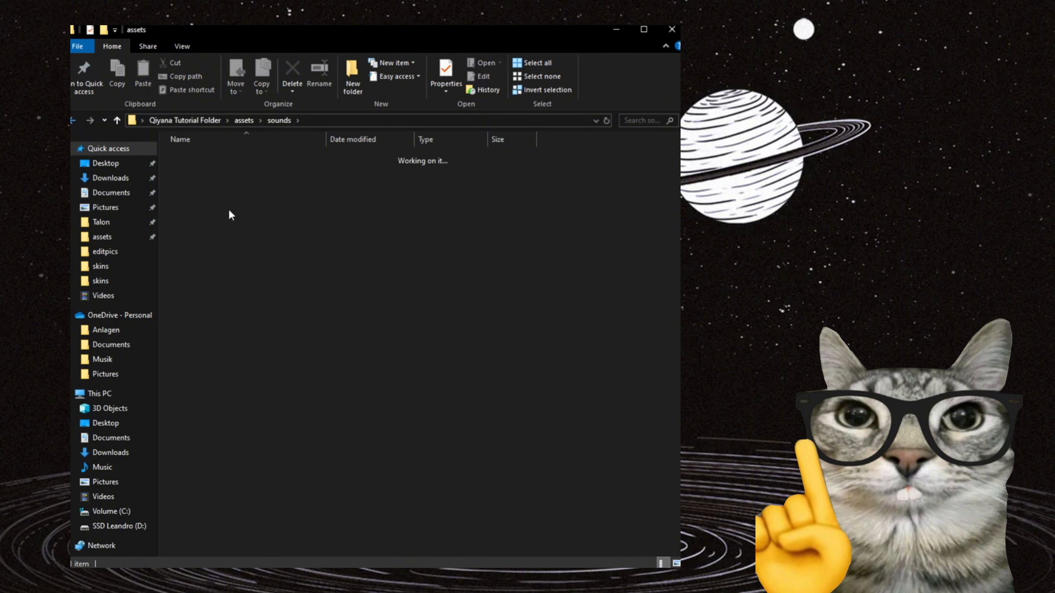
pyautogui.doubleClick(199, 195)
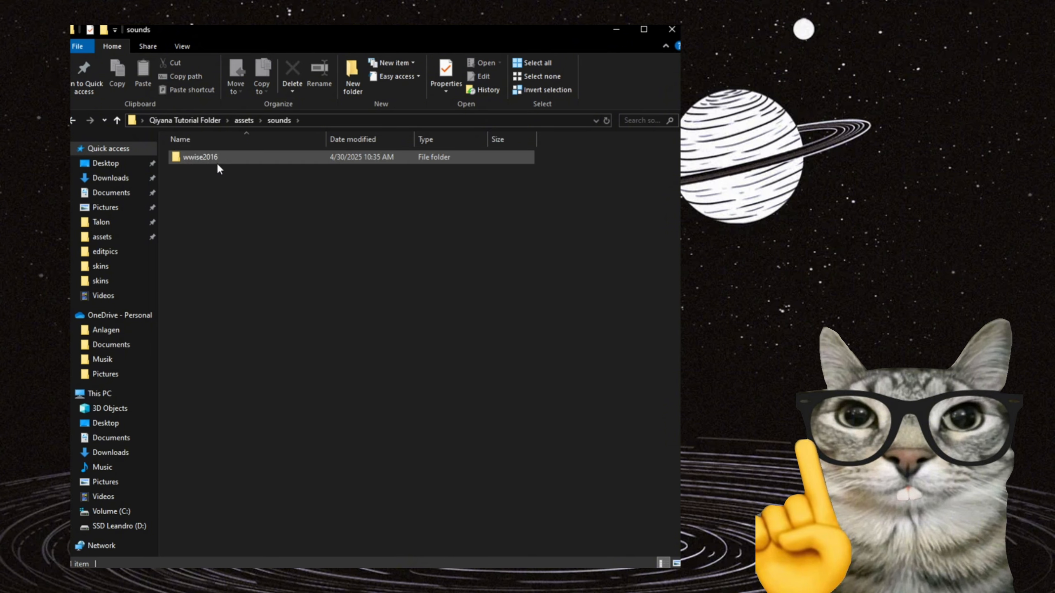
pyautogui.doubleClick(217, 163)
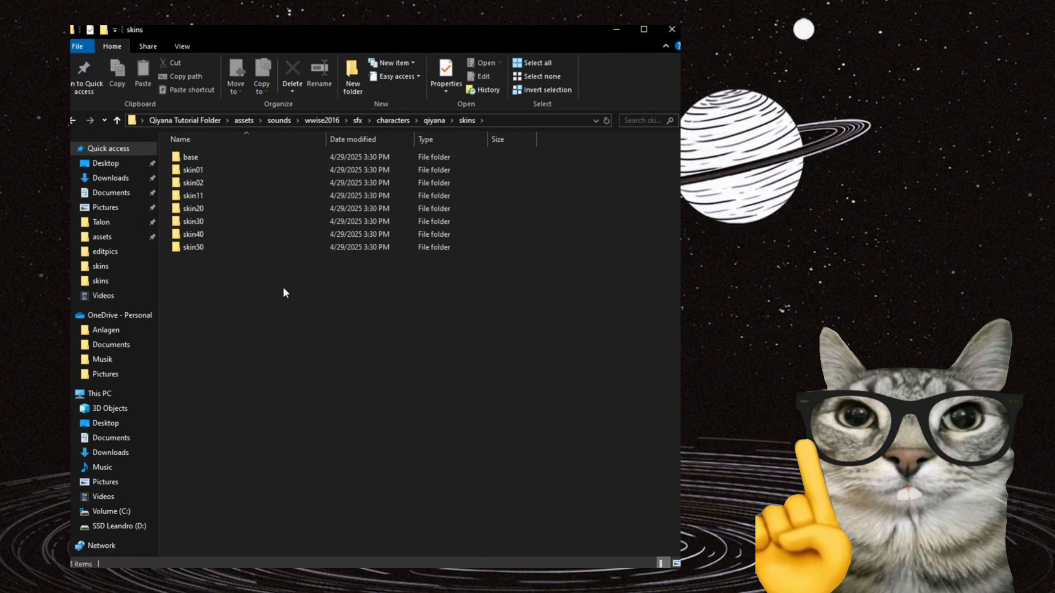
# Look over the skin folders, open the base folder and select its SFX audio and events BNK files.
pyautogui.moveTo(249, 286); pyautogui.dragTo(235, 160)
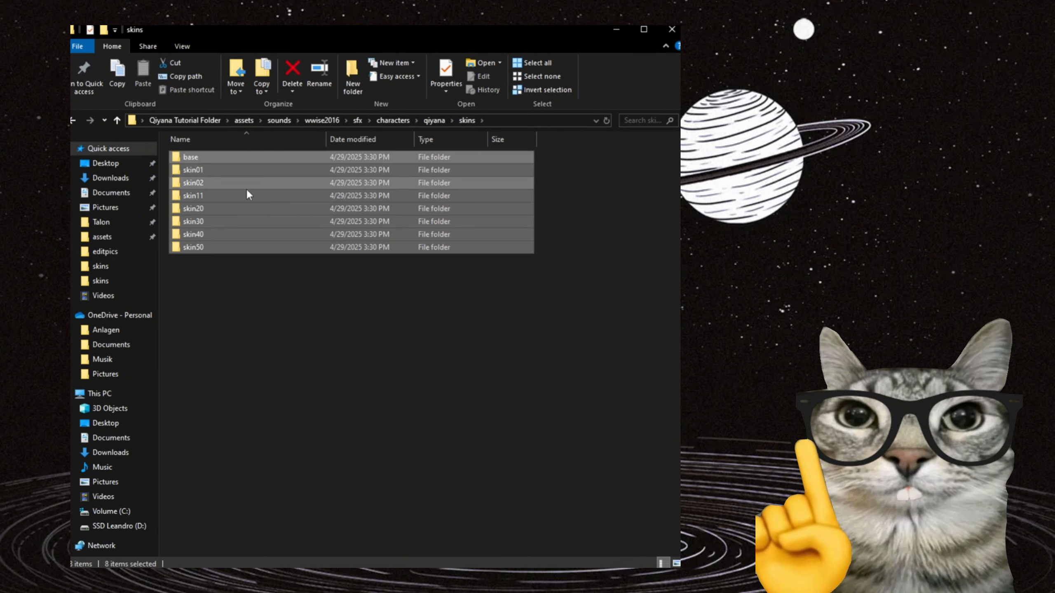
pyautogui.click(278, 286)
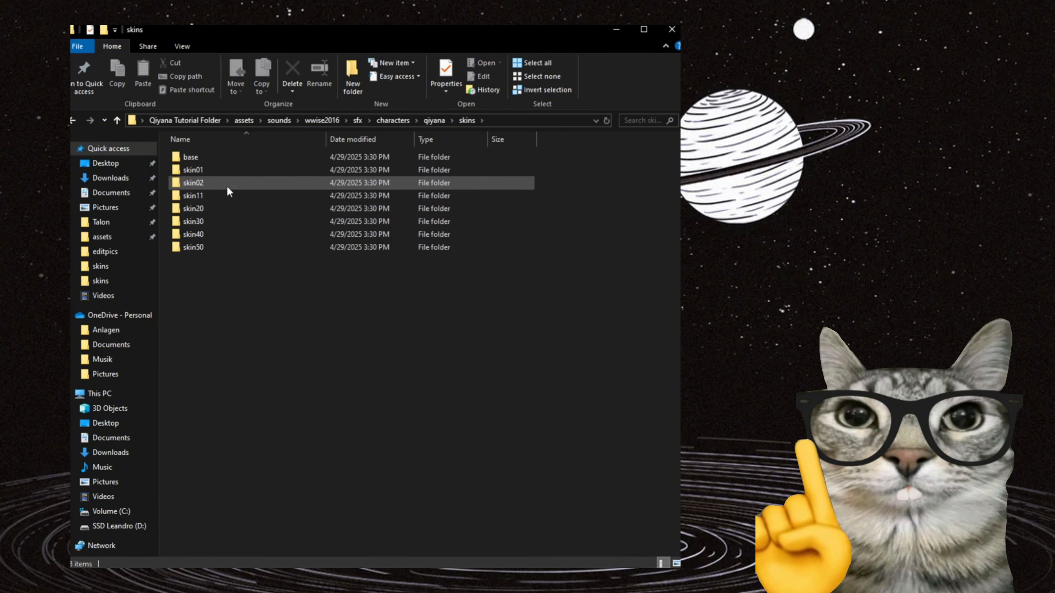
pyautogui.doubleClick(218, 160)
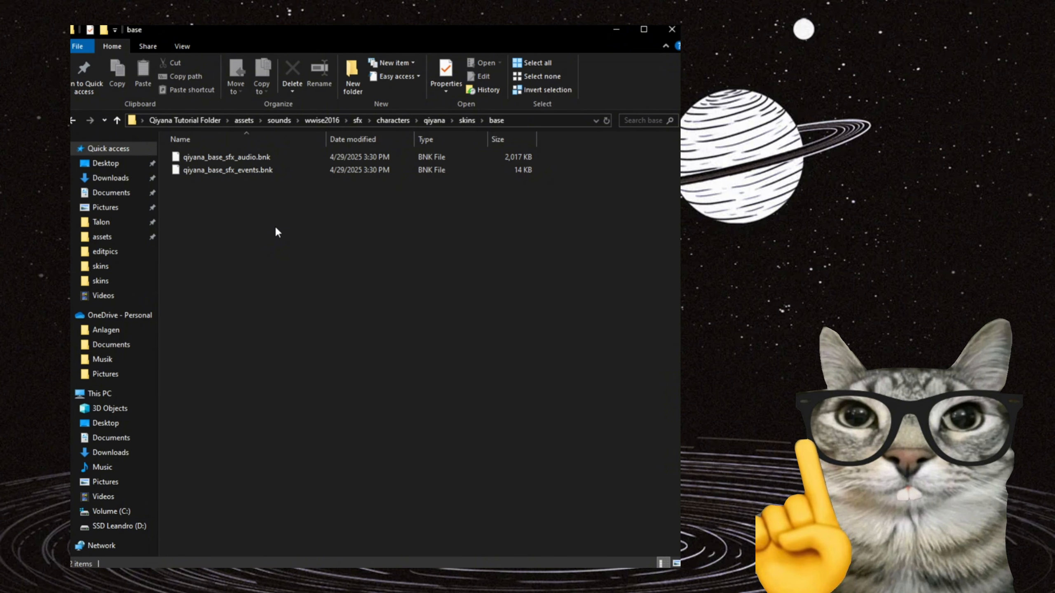
pyautogui.moveTo(294, 205); pyautogui.dragTo(266, 155)
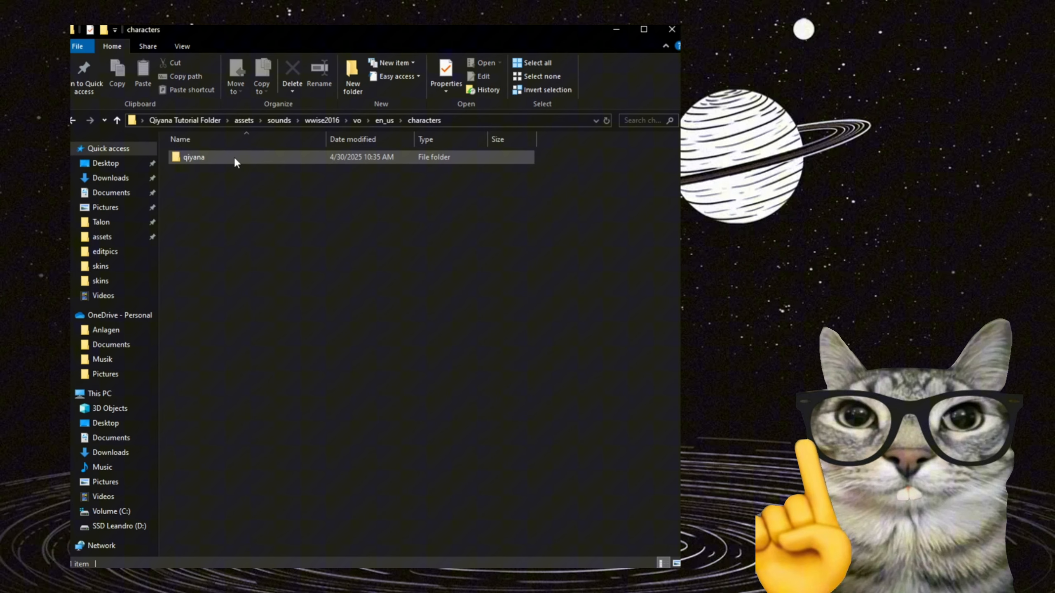
# Browse to the base skin's voice-over folder under vo/en_us/characters/qiyana/skins and examine its BNK and WPK files.
pyautogui.doubleClick(234, 157)
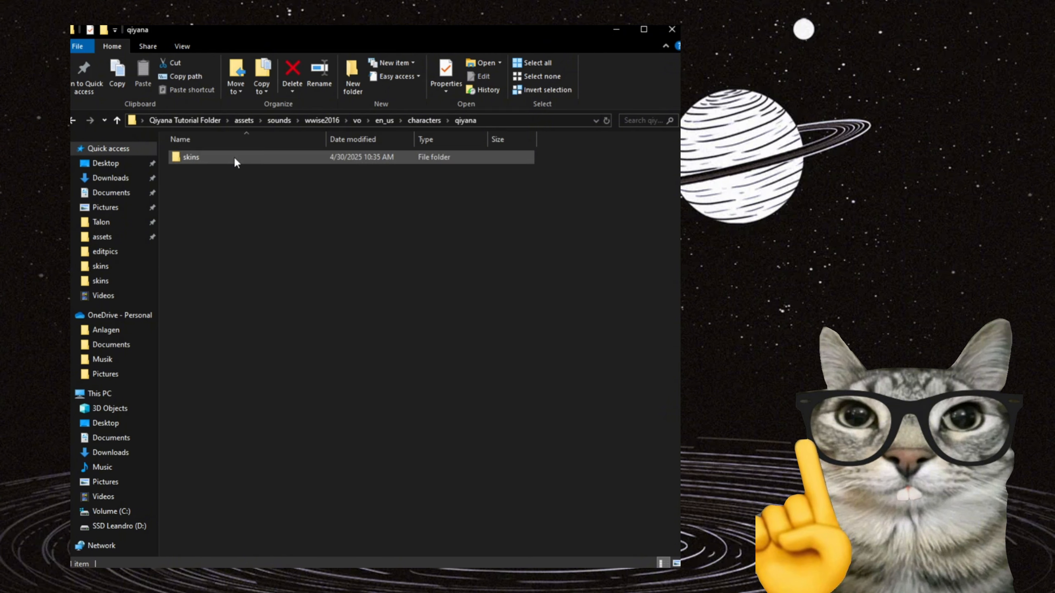
pyautogui.doubleClick(234, 157)
pyautogui.doubleClick(219, 158)
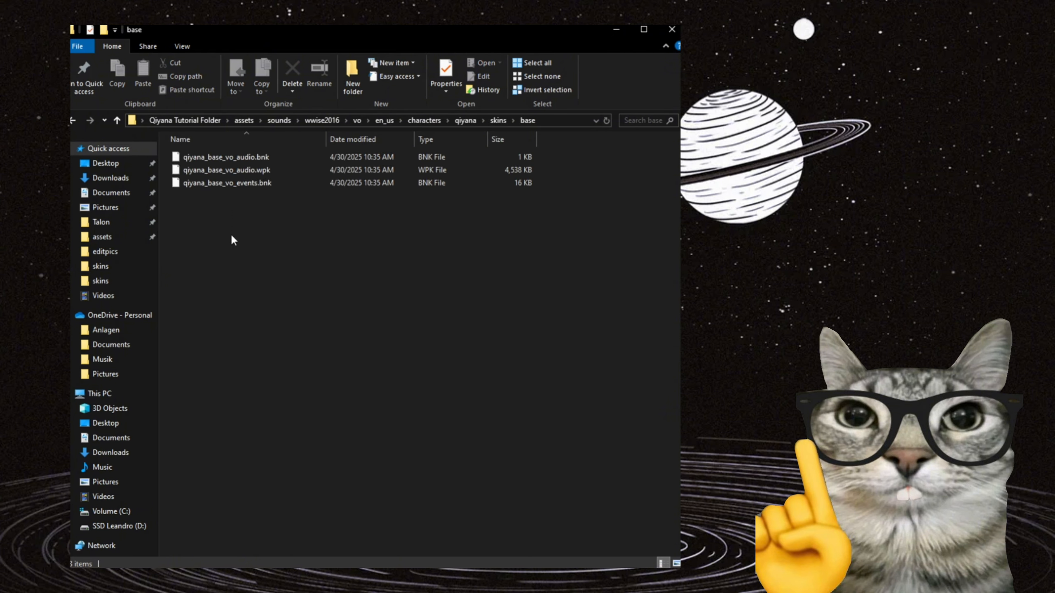
pyautogui.moveTo(231, 248); pyautogui.dragTo(238, 159)
pyautogui.click(257, 239)
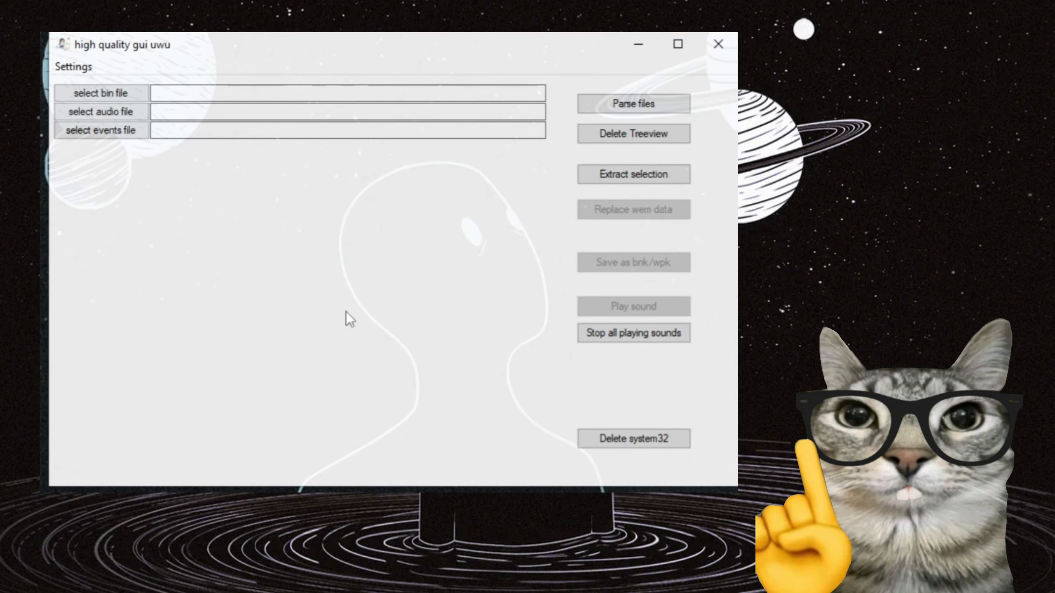
# In the bnk extraction tool, load skin0.bin from data/characters/qiyana/skins as the bin file.
pyautogui.click(120, 94)
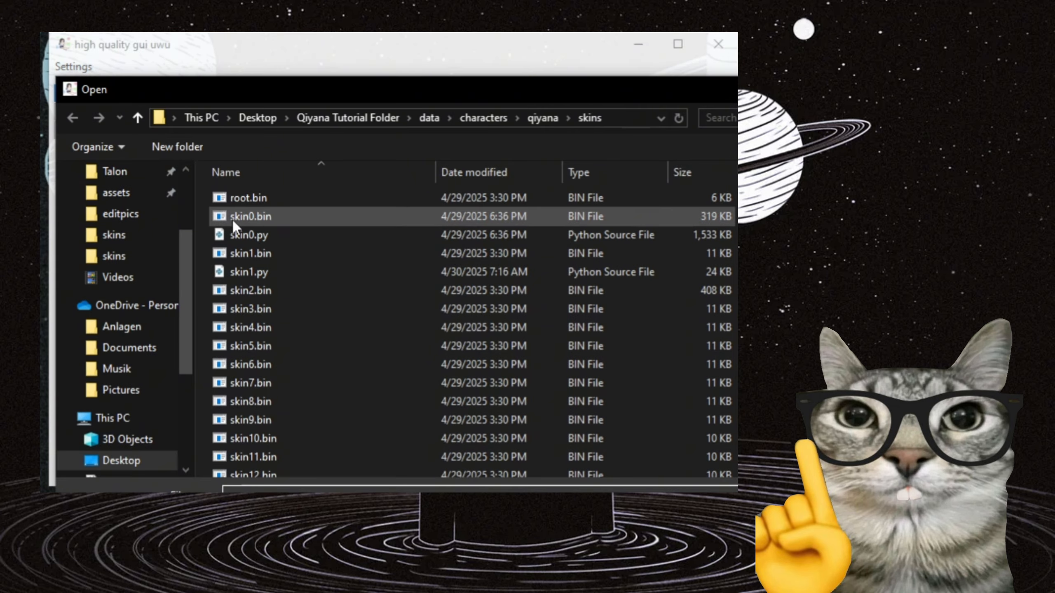
pyautogui.doubleClick(268, 218)
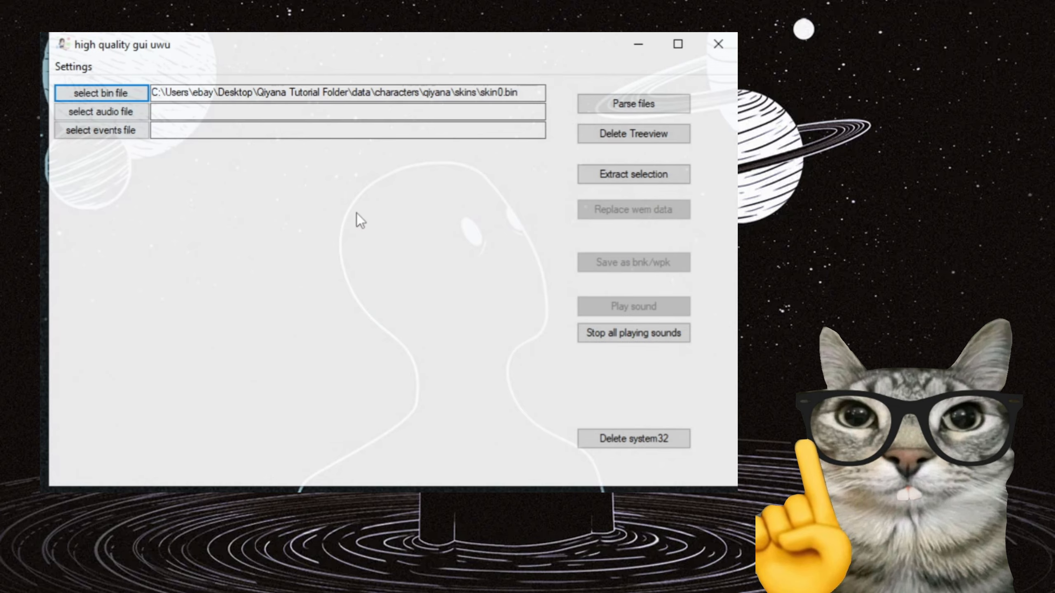
# Load qiyana_base_vo_audio.wpk from assets/sounds/wwise2016/vo/en_us/characters/qiyana/skins/base as the audio file.
pyautogui.click(136, 120)
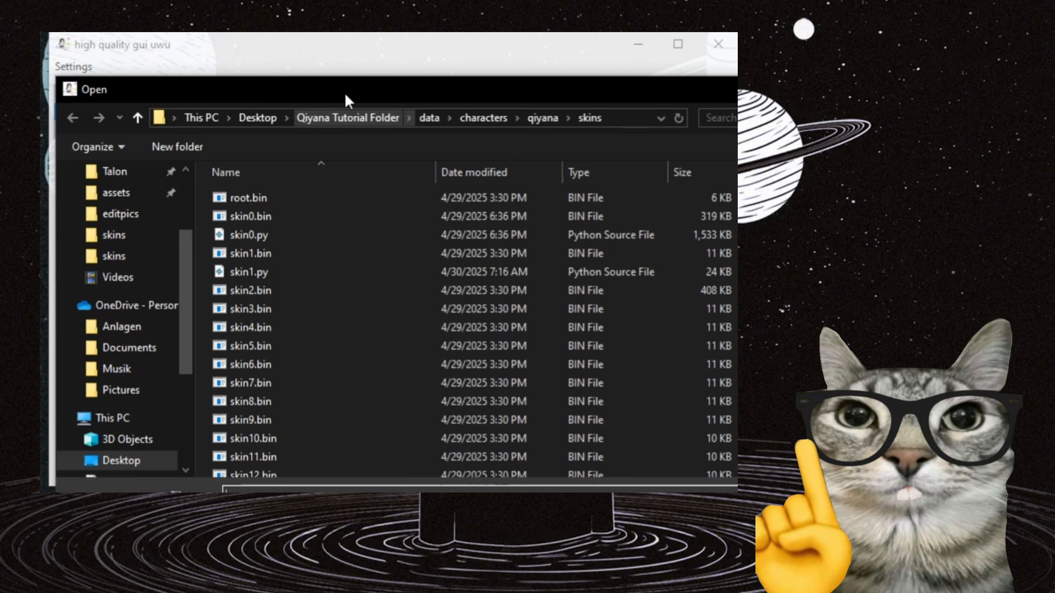
pyautogui.moveTo(345, 92); pyautogui.dragTo(545, 90)
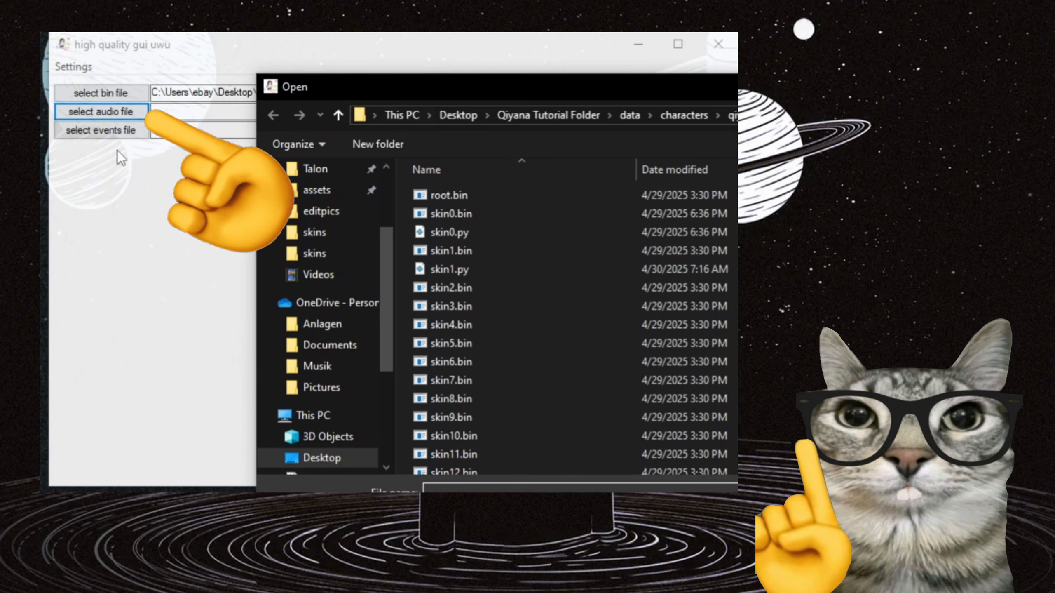
pyautogui.click(556, 122)
pyautogui.doubleClick(460, 194)
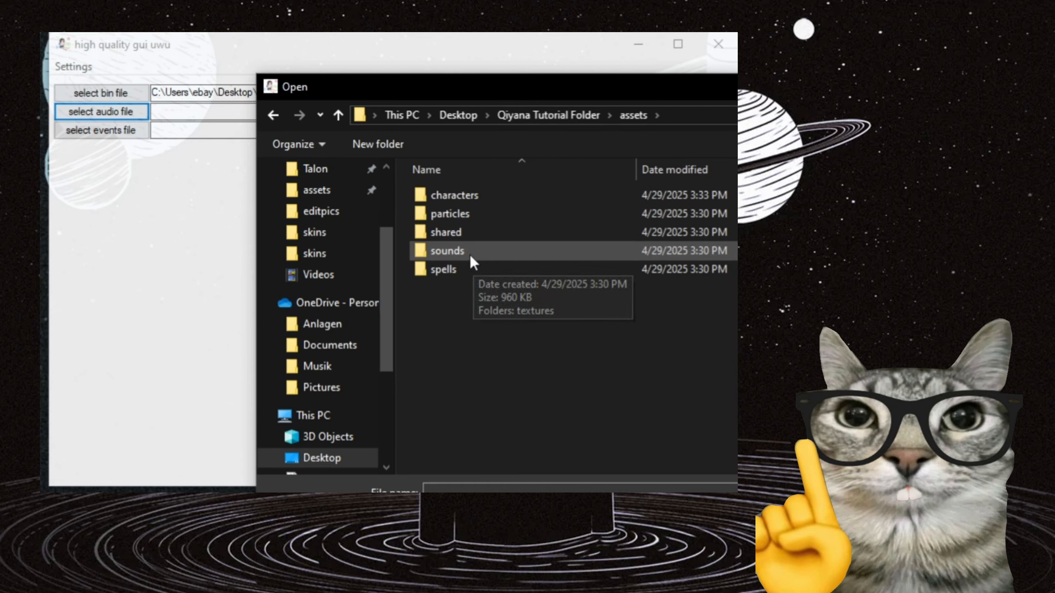
pyautogui.doubleClick(469, 251)
pyautogui.doubleClick(487, 195)
pyautogui.doubleClick(460, 214)
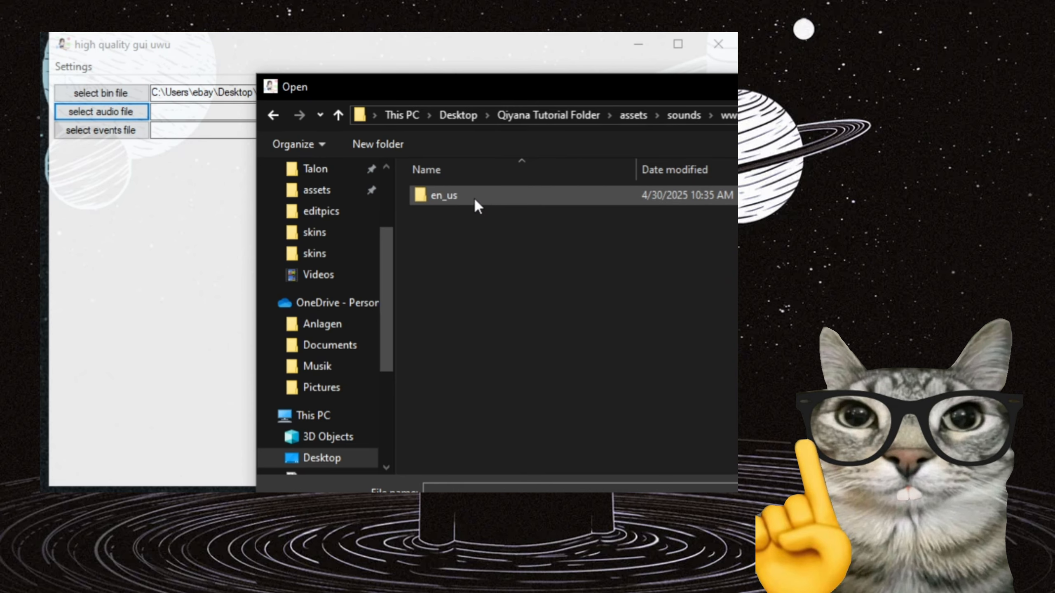
pyautogui.doubleClick(473, 196)
pyautogui.doubleClick(473, 196)
pyautogui.doubleClick(475, 196)
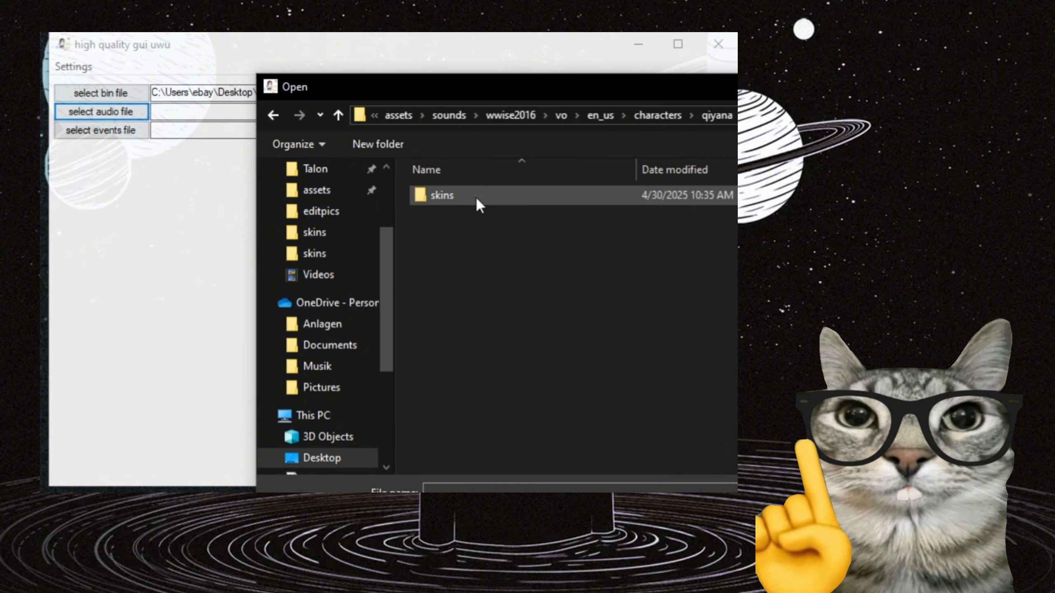
pyautogui.doubleClick(476, 196)
pyautogui.doubleClick(476, 199)
pyautogui.doubleClick(481, 213)
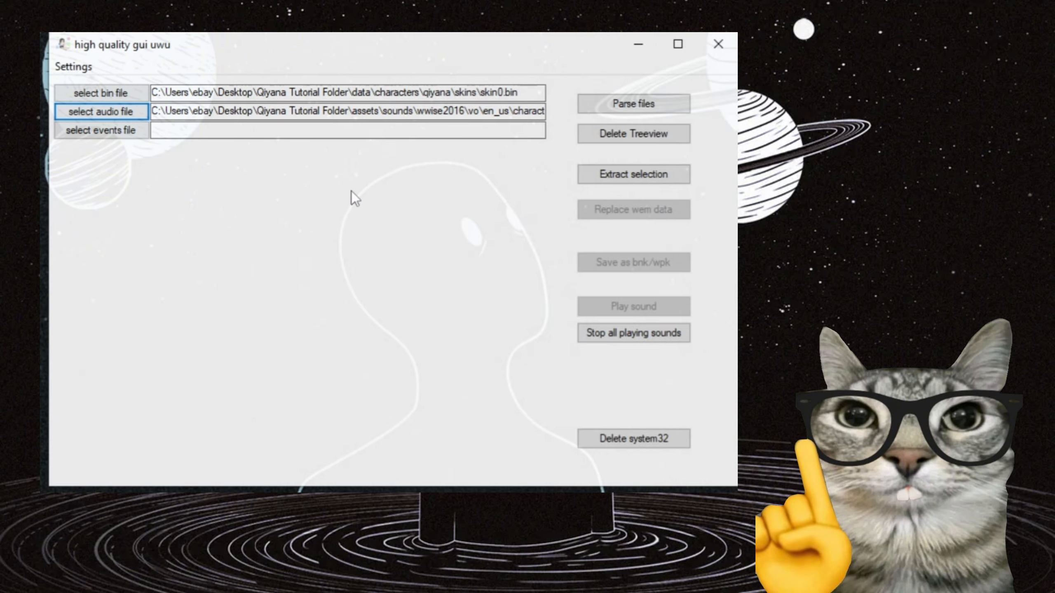
# Load qiyana_base_vo_events.bnk as the events file and parse the files.
pyautogui.click(129, 134)
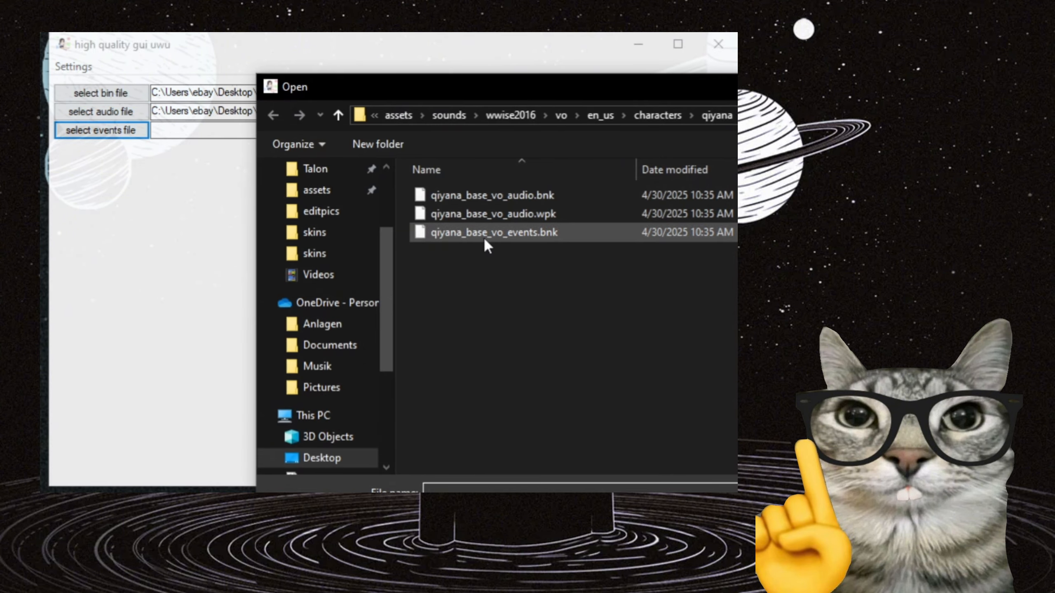
pyautogui.doubleClick(534, 232)
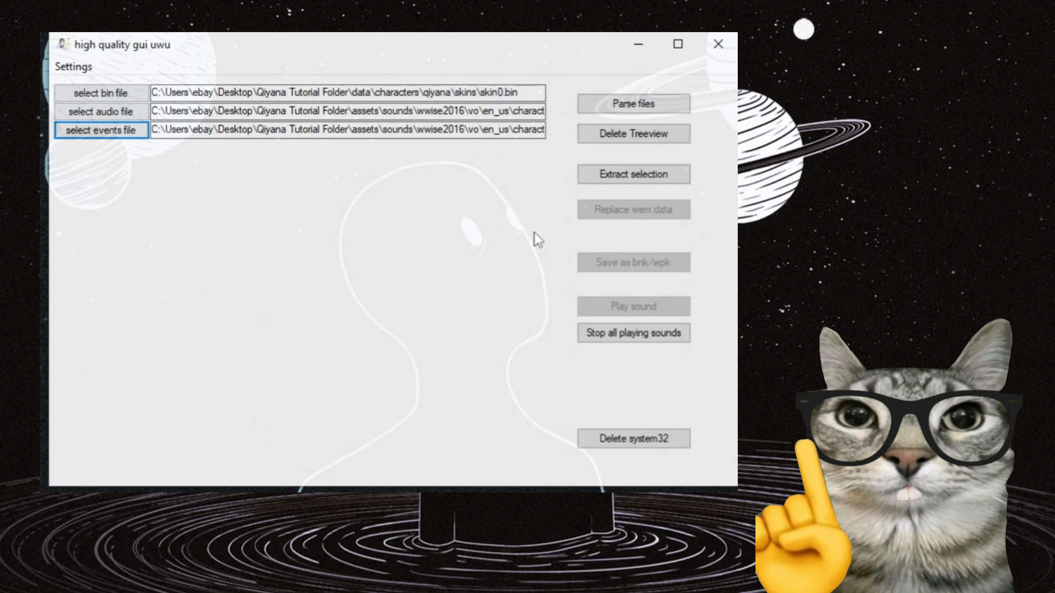
pyautogui.click(617, 104)
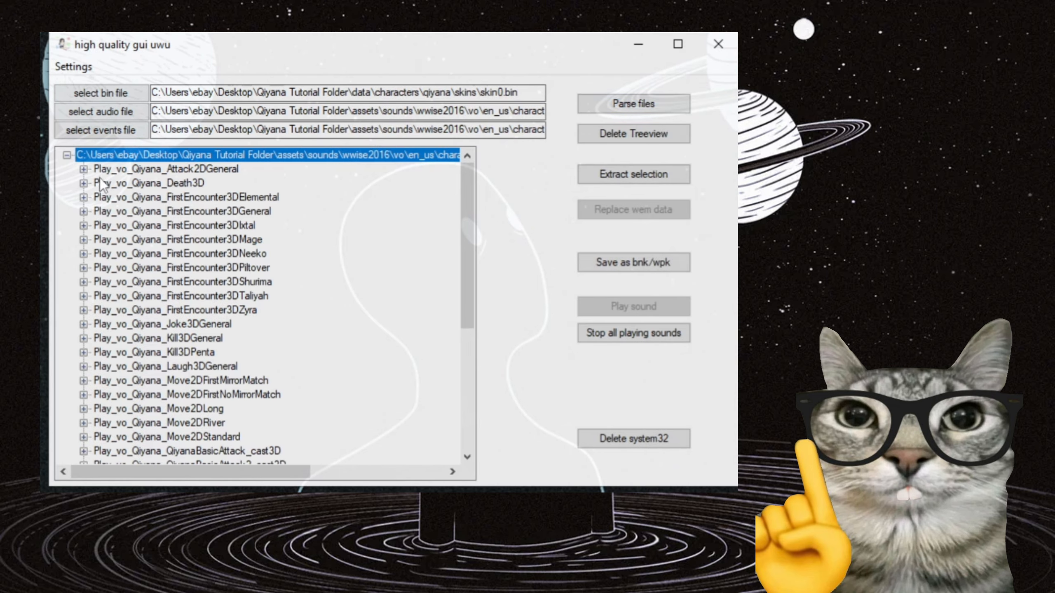
# Expand Play_vo_Qiyana_Attack2DGeneral and its 535048338 entry and examine the wem files inside.
pyautogui.click(67, 156)
pyautogui.click(67, 156)
pyautogui.click(83, 169)
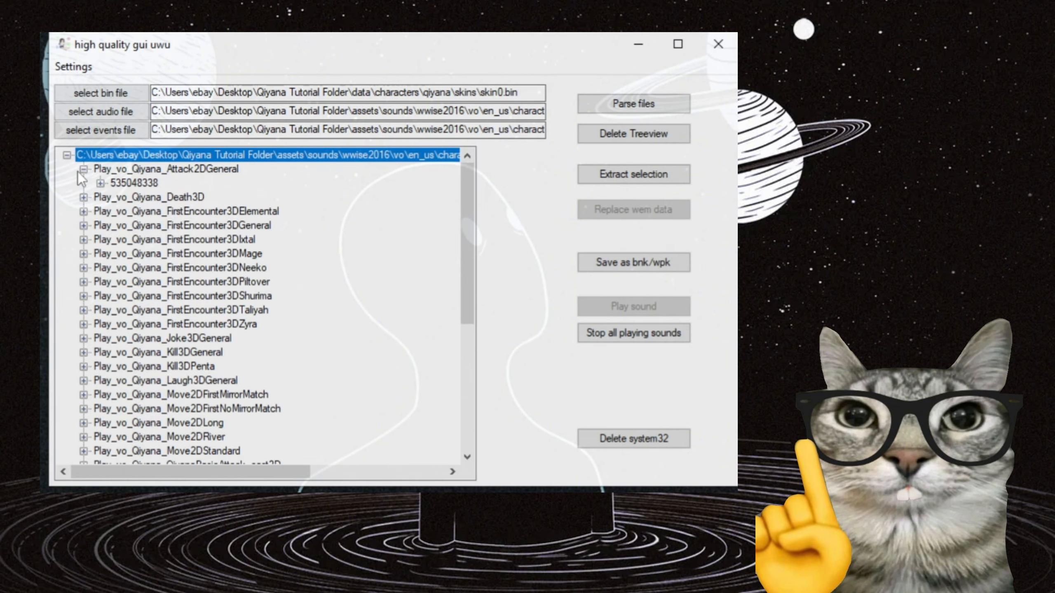
pyautogui.click(100, 183)
pyautogui.scroll(1, 118, 203)
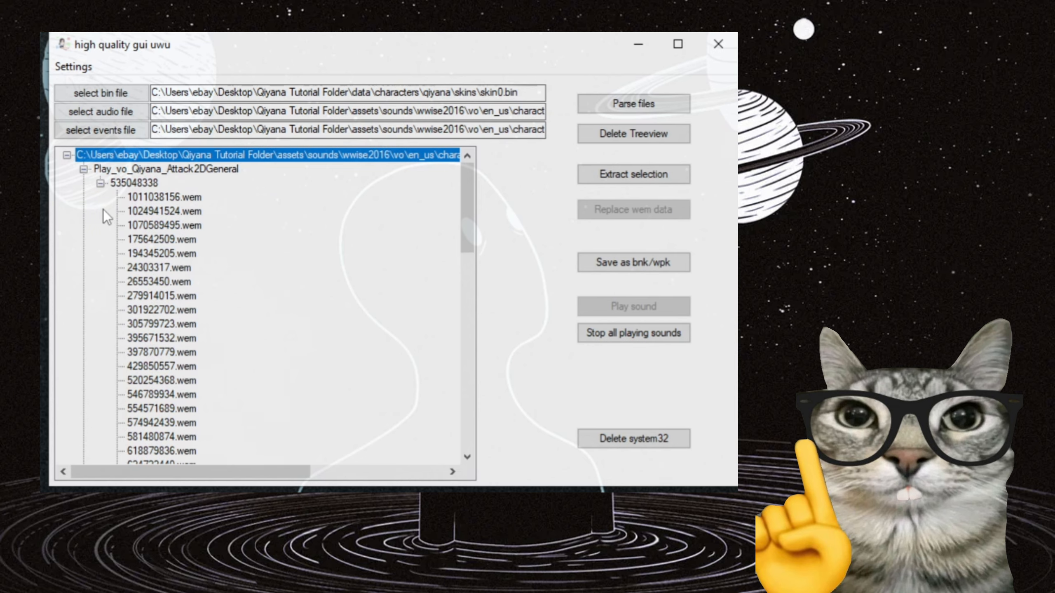
pyautogui.click(100, 183)
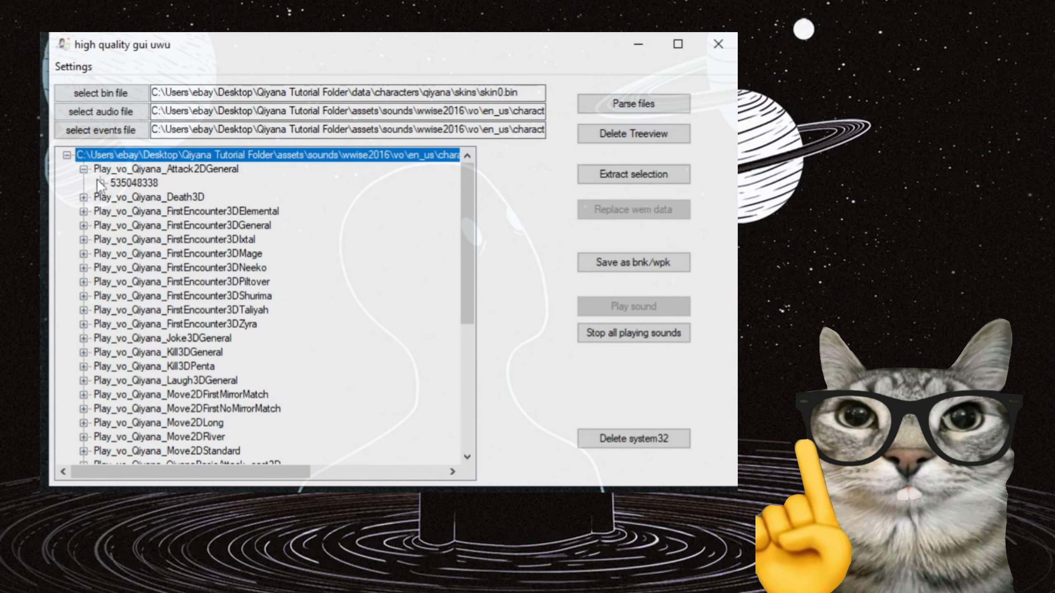
pyautogui.click(100, 183)
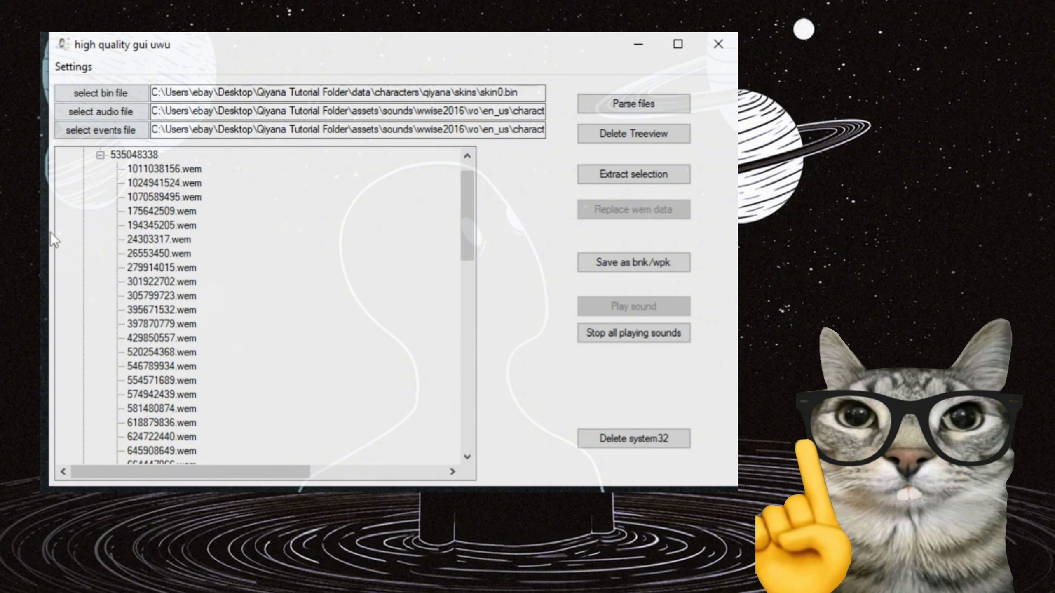
pyautogui.scroll(1, 175, 261)
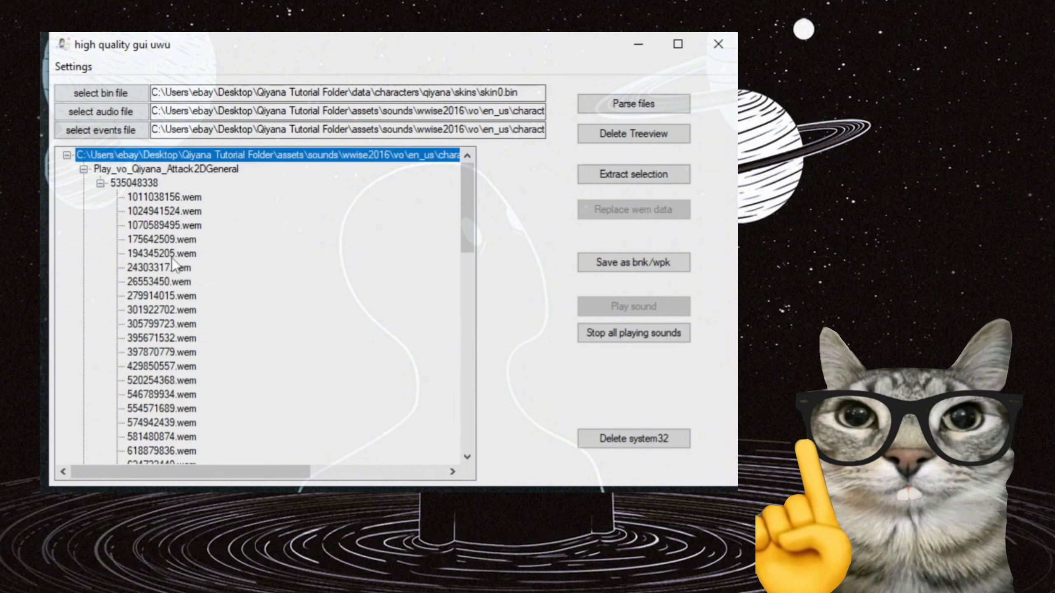
# Select individual wem files under 535048338 one after another, including 24303317.wem and 301922702.wem.
pyautogui.click(162, 241)
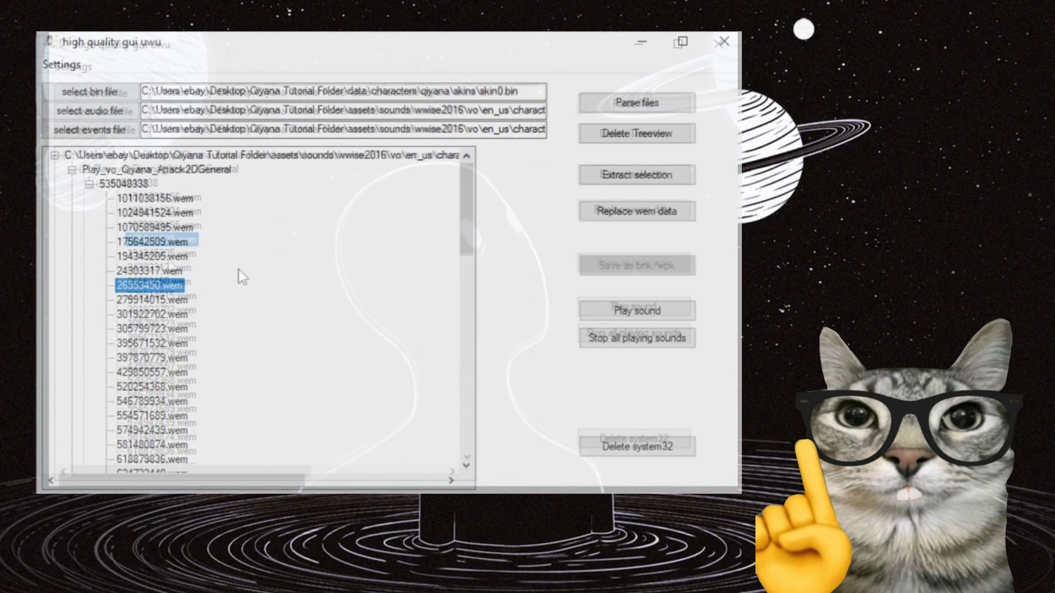
pyautogui.click(155, 272)
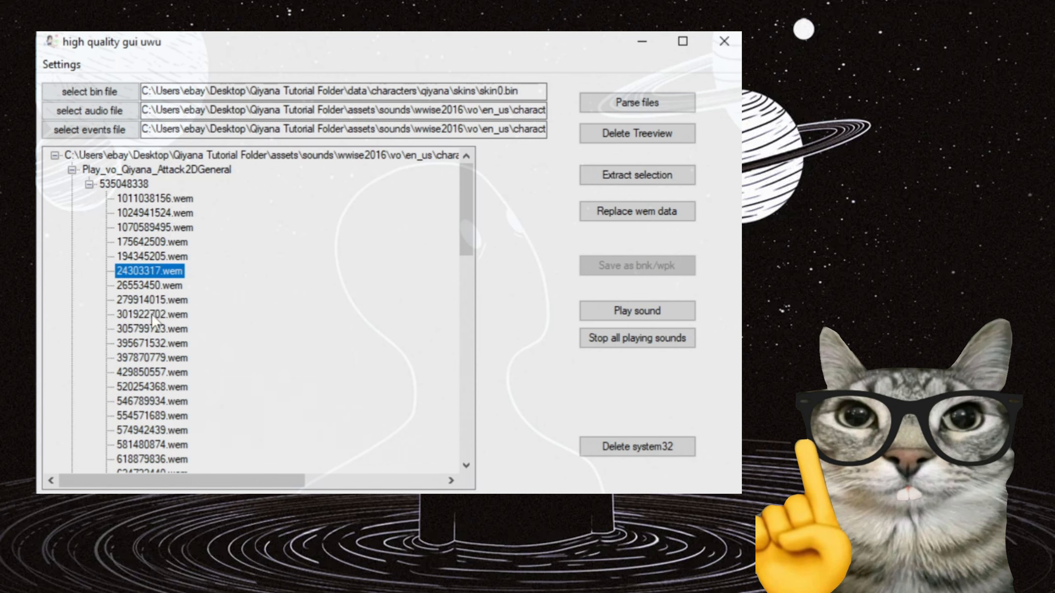
pyautogui.click(153, 314)
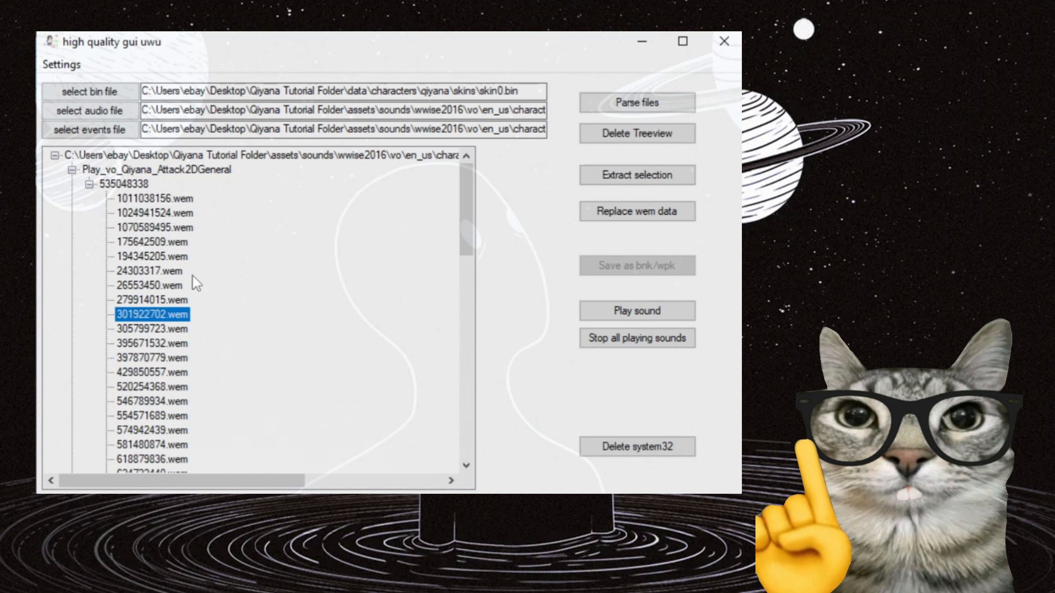
pyautogui.click(166, 232)
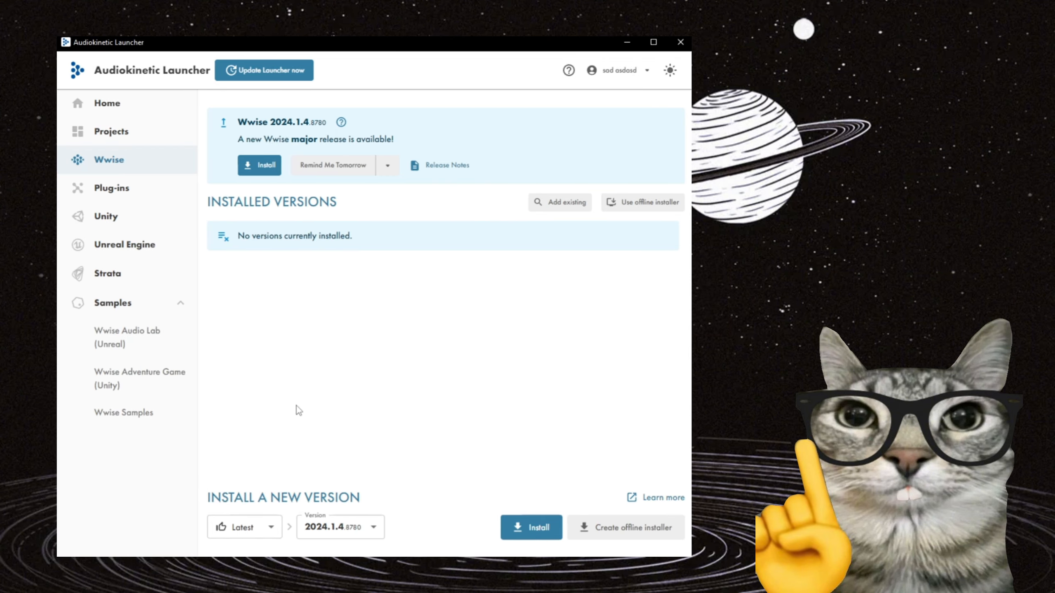
# Switch to Audiokinetic Launcher, list all installable Wwise versions and choose major version 2016.2.
pyautogui.click(121, 168)
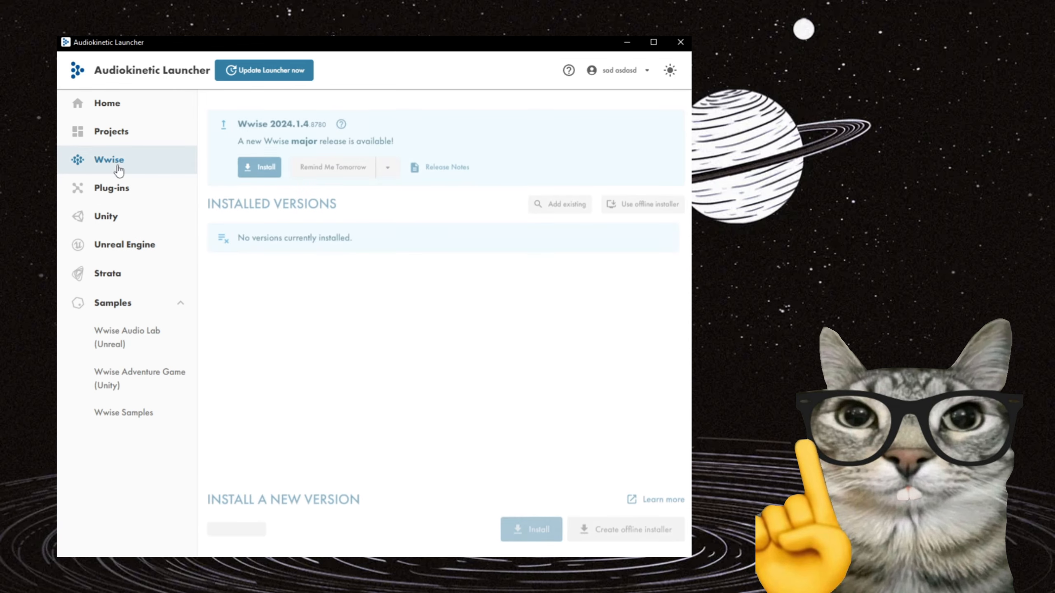
pyautogui.click(255, 527)
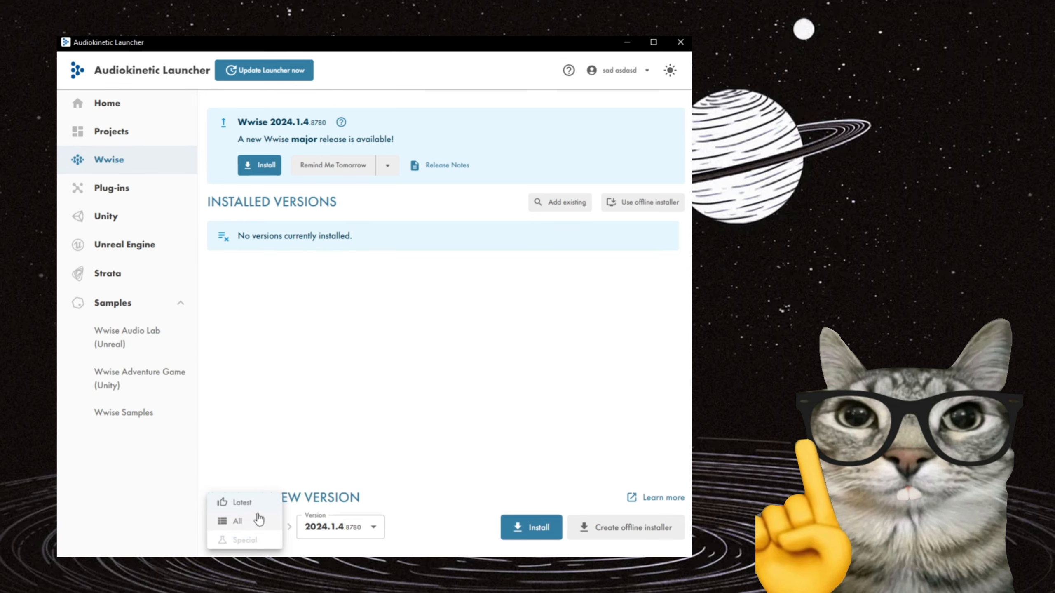
pyautogui.click(251, 522)
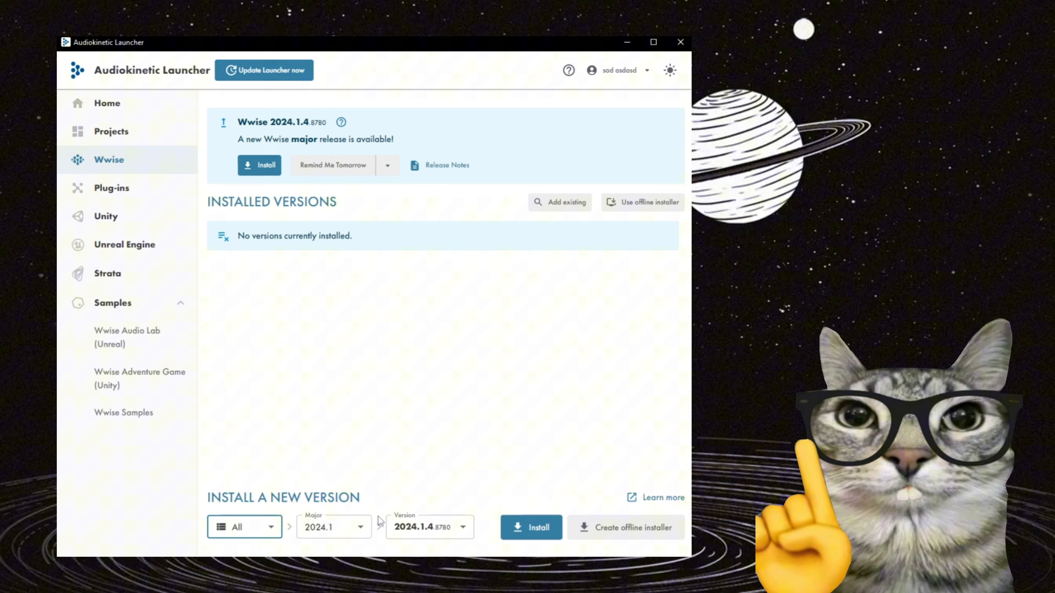
pyautogui.click(342, 527)
pyautogui.click(331, 521)
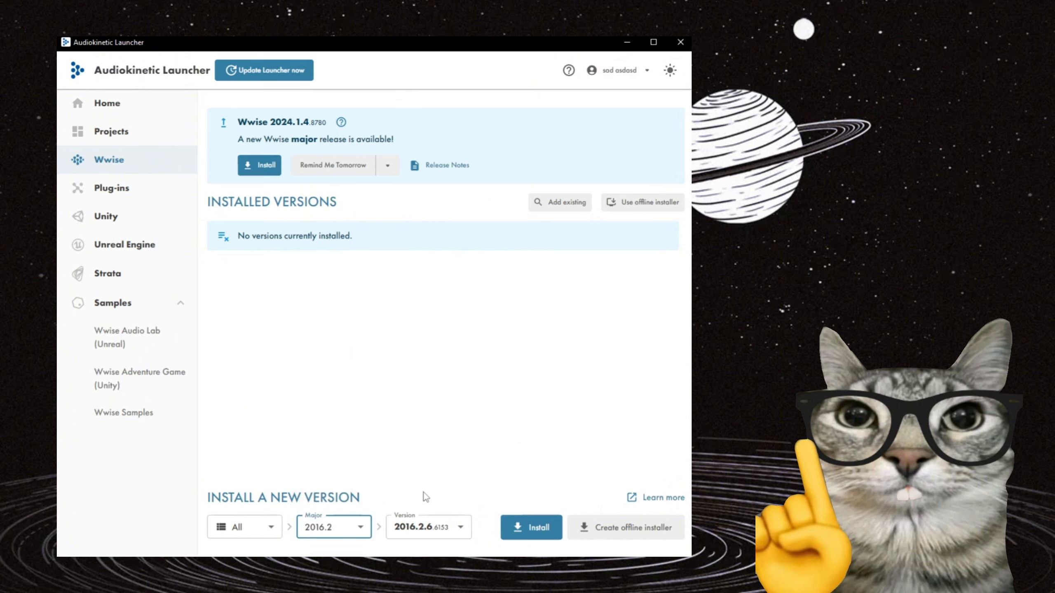
# Install Wwise version 2016.2.6.6153 and launch it.
pyautogui.click(532, 527)
pyautogui.click(234, 460)
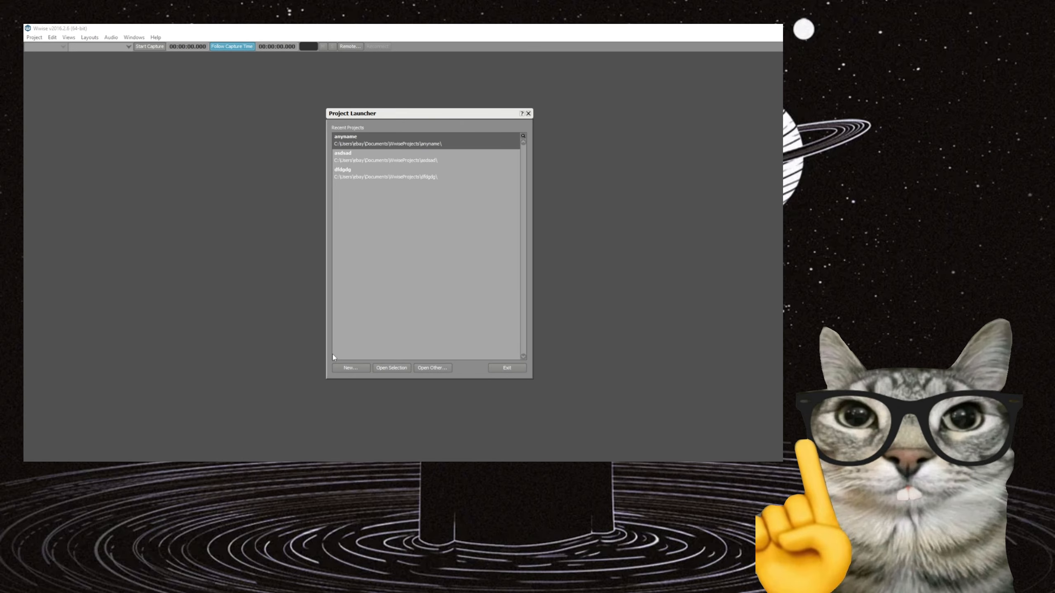
# Create a new Wwise project named anyname23 with the default location and platform.
pyautogui.click(351, 367)
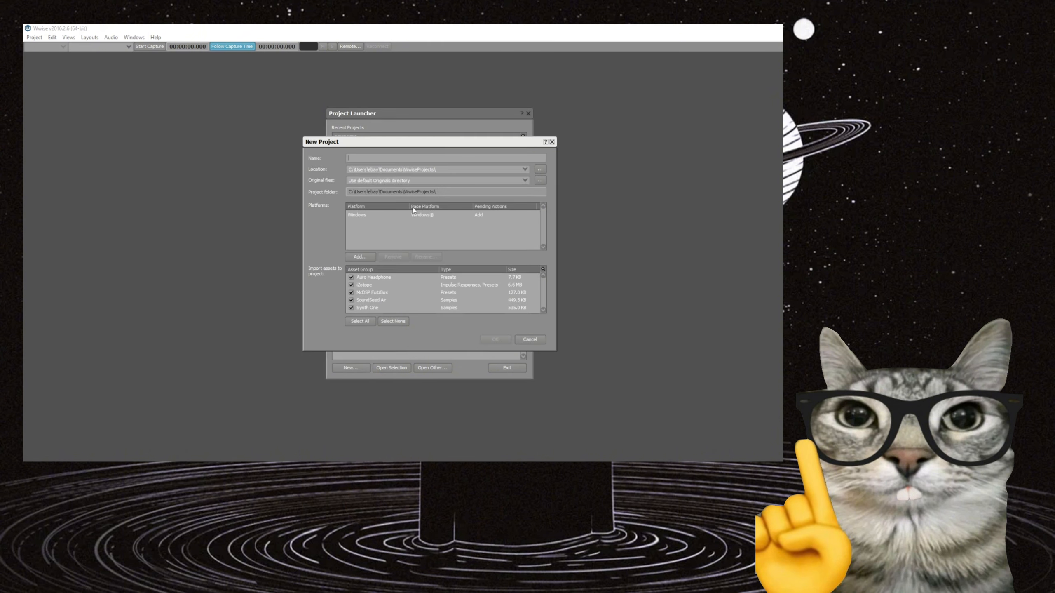
pyautogui.write('anyname23')
pyautogui.press('Return')
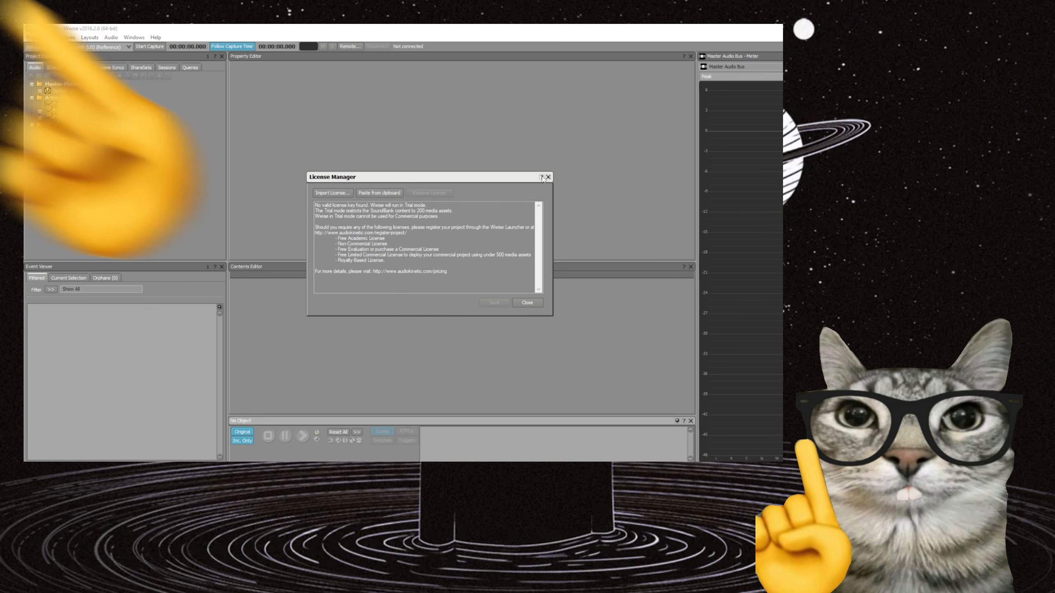
pyautogui.press('Escape')
# Set the project's default conversion settings to Vorbis Quality High.
pyautogui.click(40, 40)
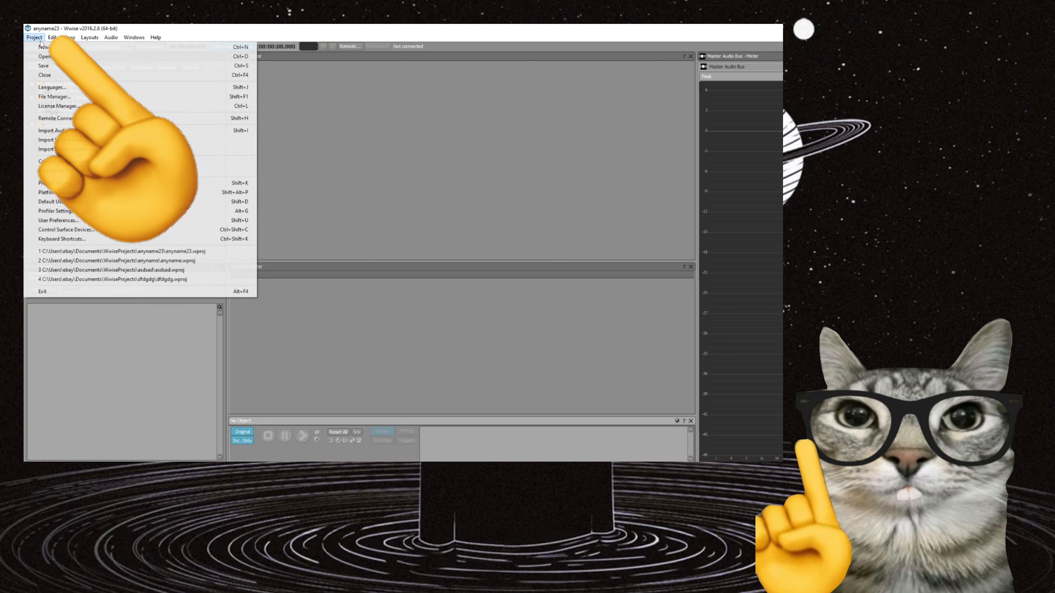
pyautogui.click(134, 184)
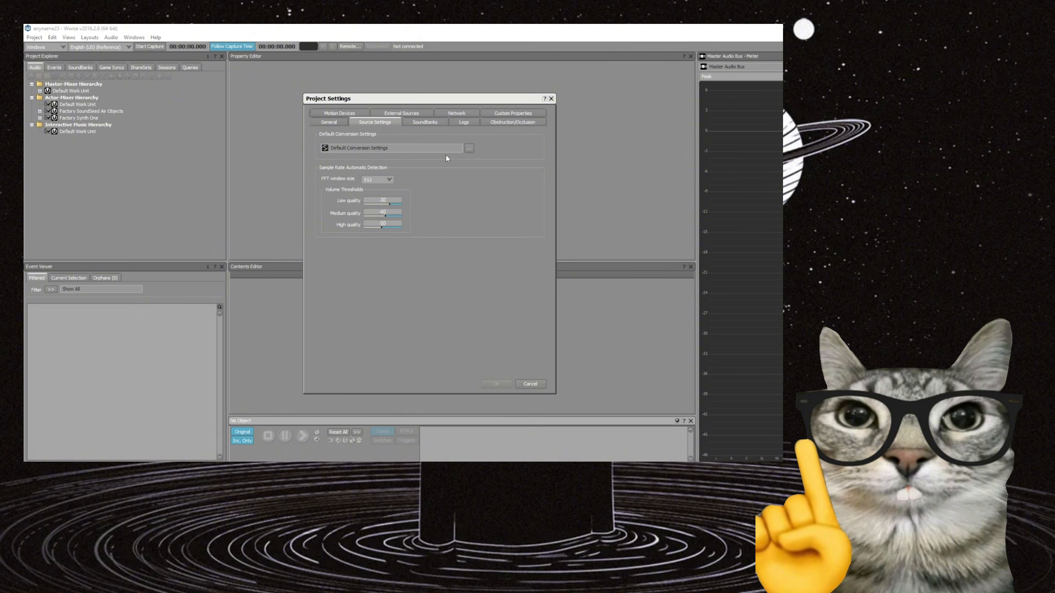
pyautogui.click(469, 149)
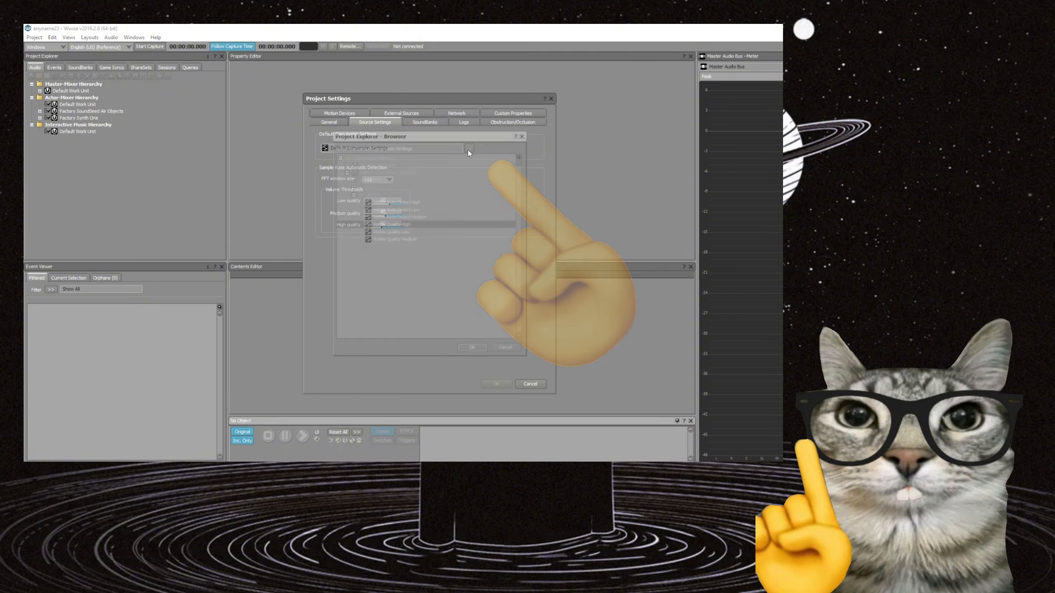
pyautogui.click(392, 223)
pyautogui.click(470, 349)
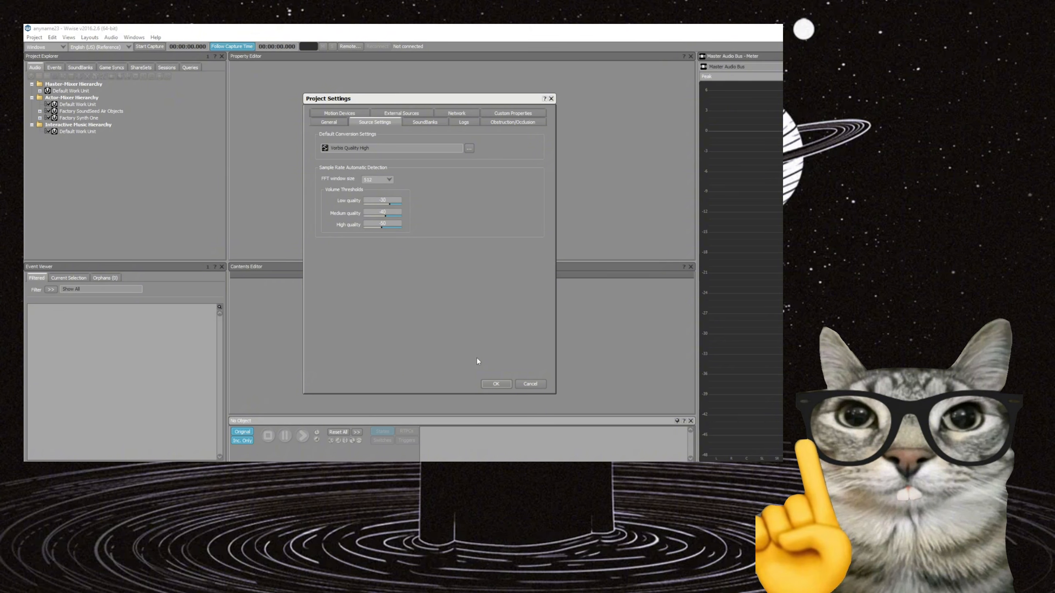
pyautogui.click(497, 385)
# Import all WAV files from the byakuya voice folder in Desktop\voicelines into the project as Sound SFX.
pyautogui.click(40, 41)
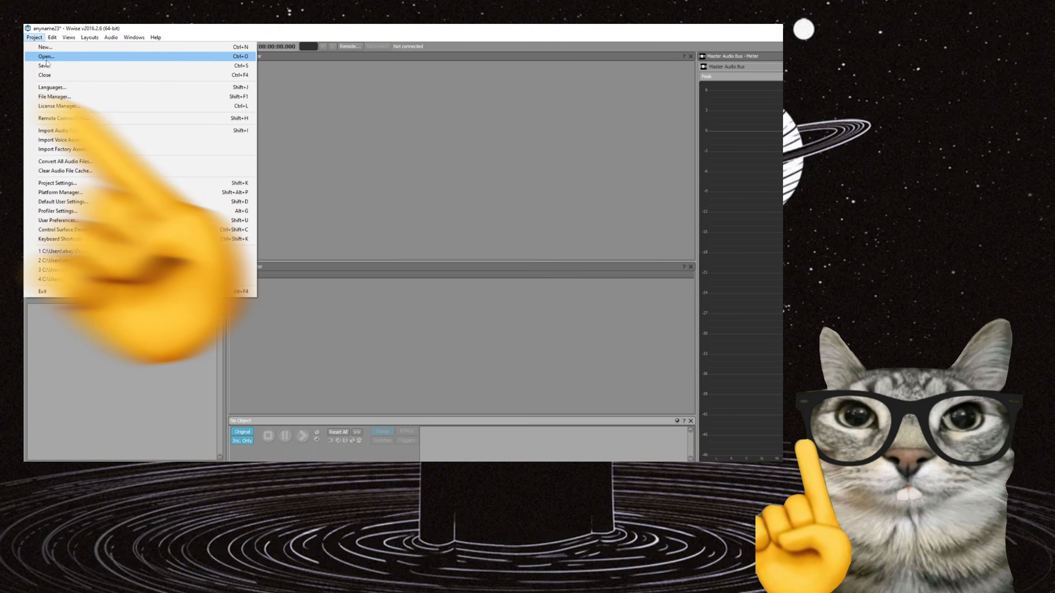
pyautogui.click(67, 132)
pyautogui.click(289, 190)
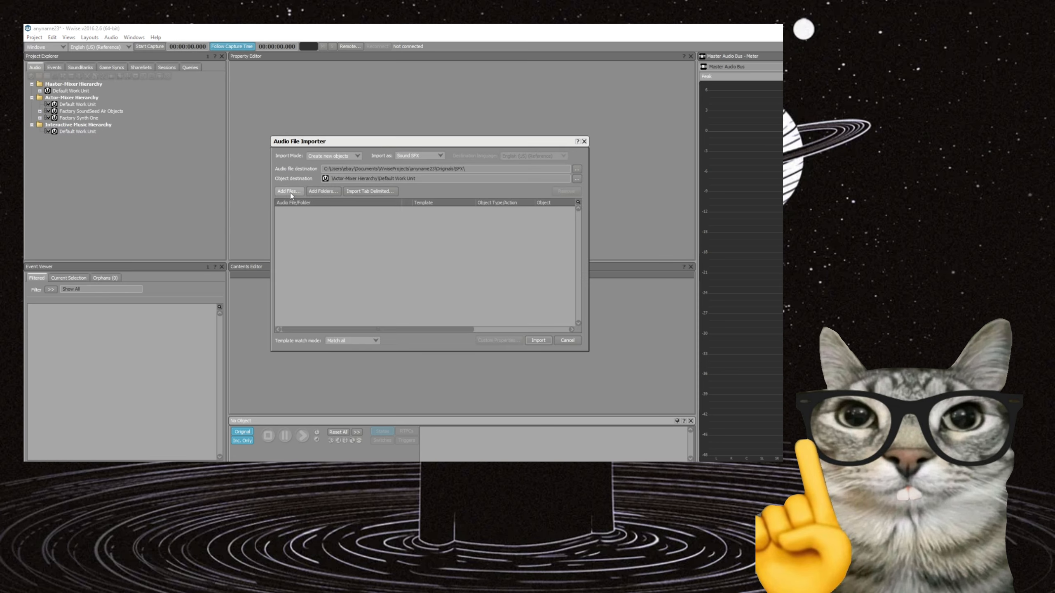
pyautogui.scroll(1, 318, 232)
pyautogui.click(309, 213)
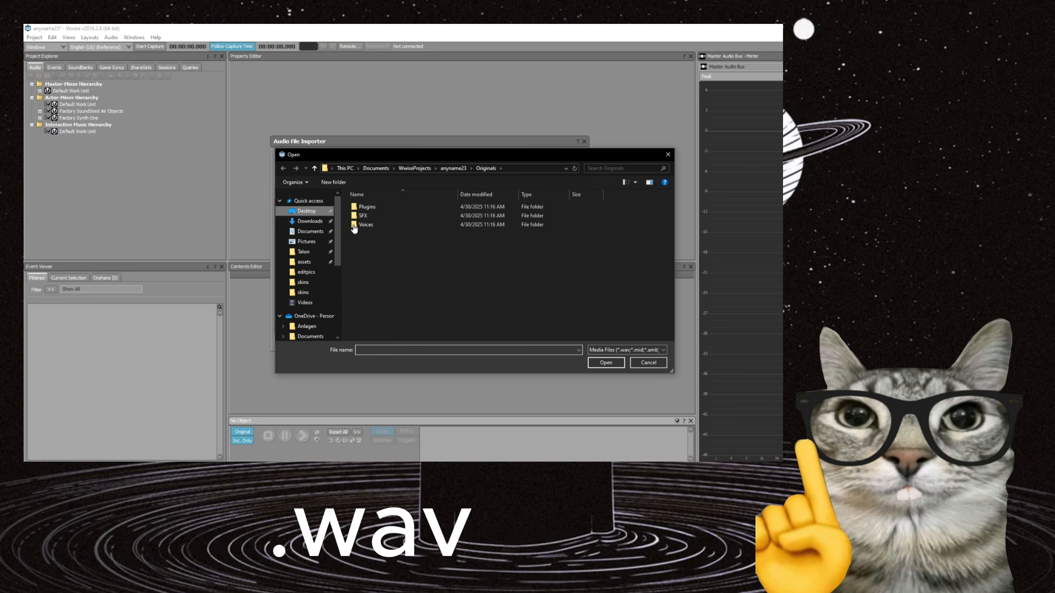
pyautogui.scroll(-5, 506, 258)
pyautogui.doubleClick(417, 313)
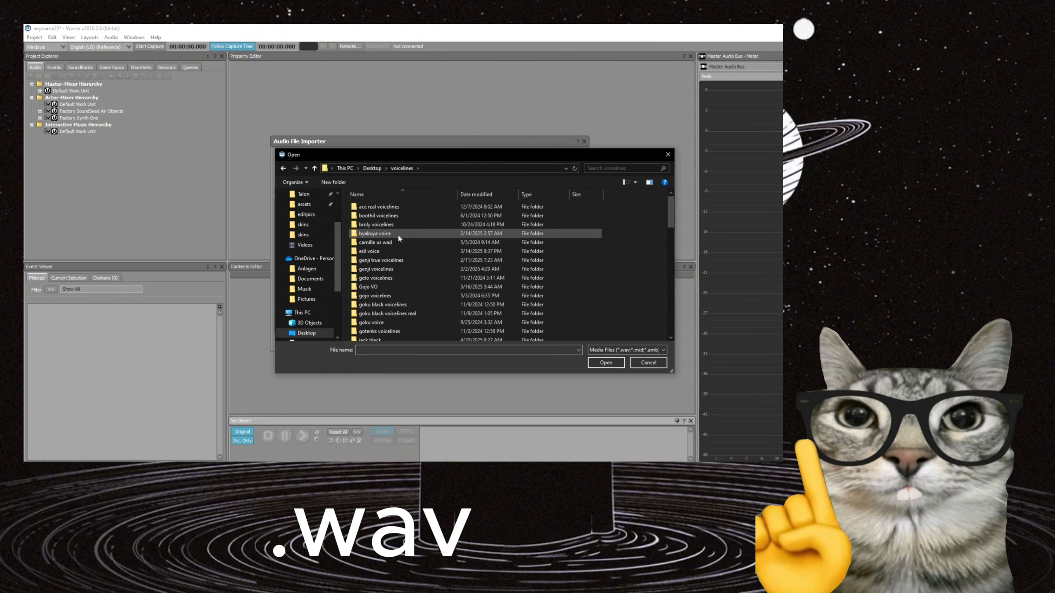
pyautogui.doubleClick(398, 234)
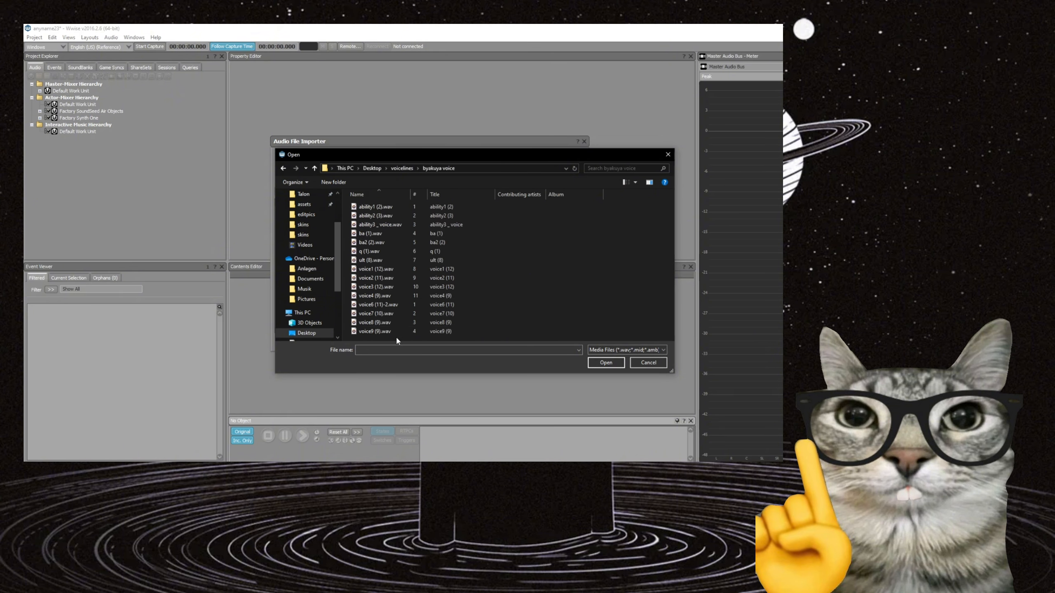
pyautogui.moveTo(396, 336); pyautogui.dragTo(416, 199)
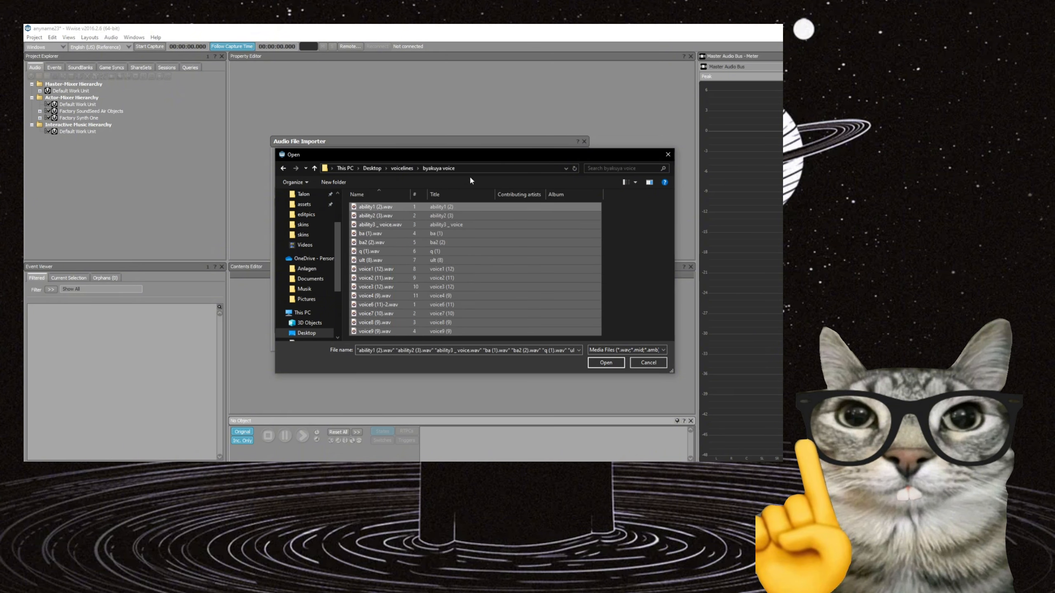
pyautogui.click(606, 362)
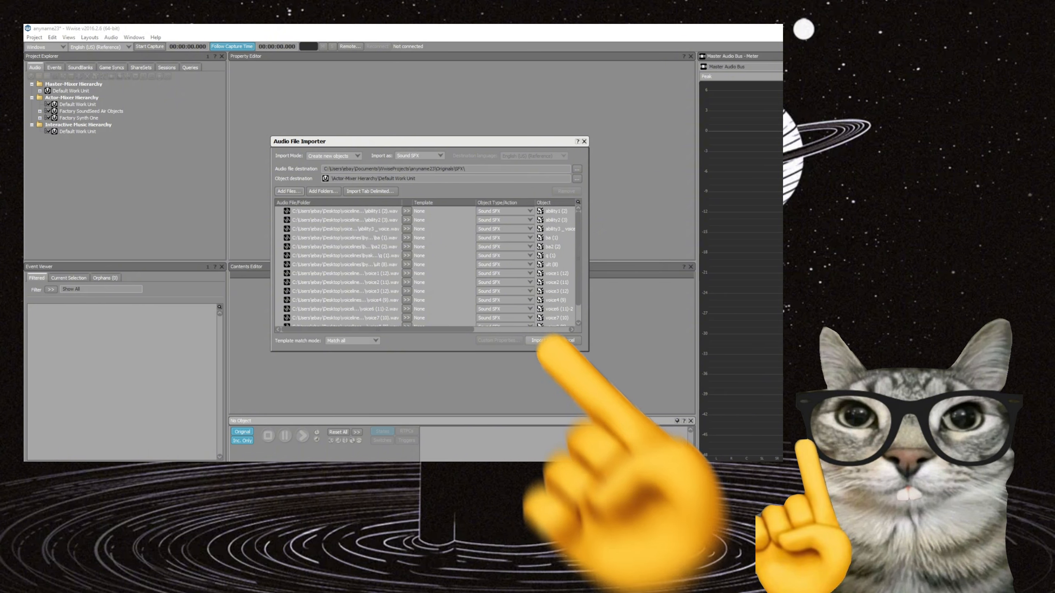
pyautogui.click(539, 340)
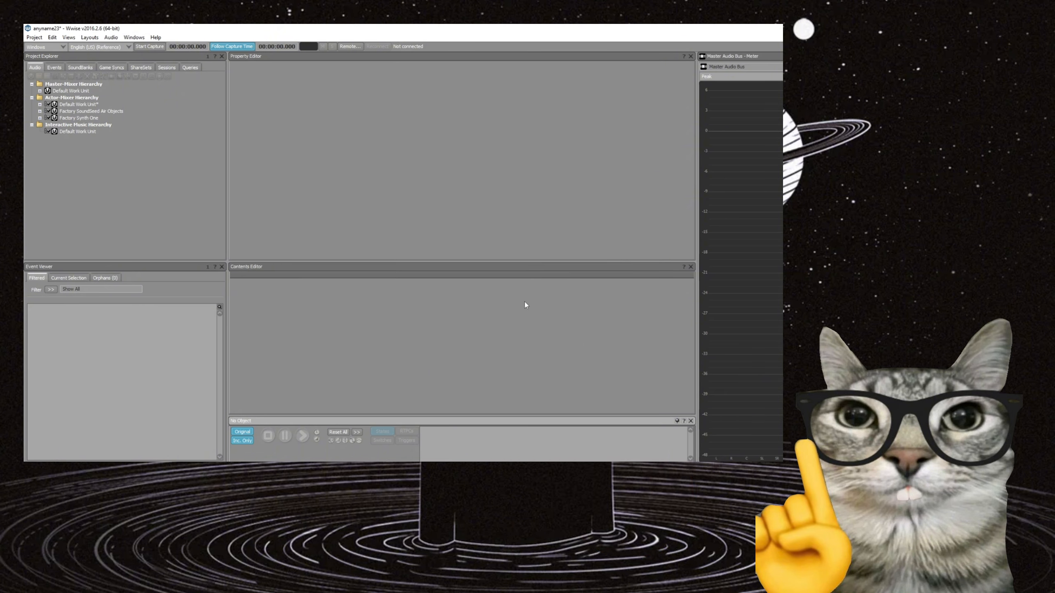
# Convert all of the project's audio files for the Windows platform.
pyautogui.click(34, 38)
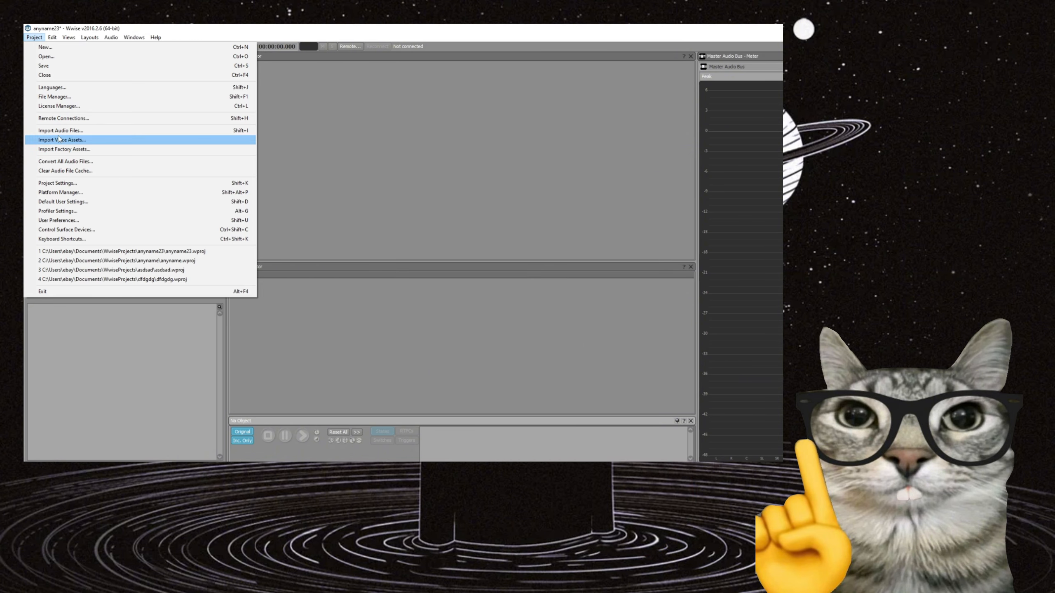
pyautogui.click(57, 162)
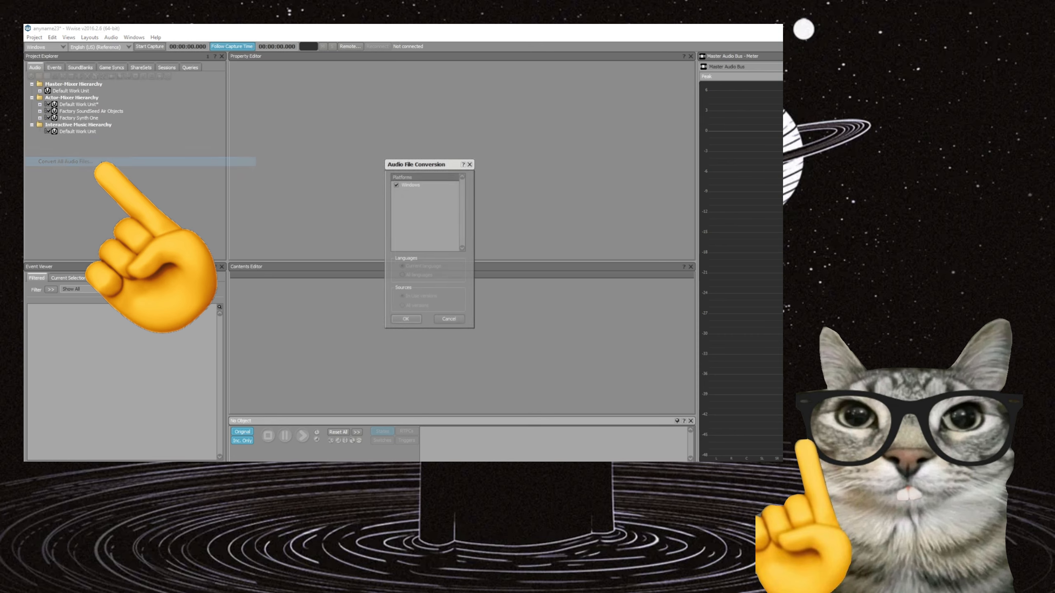
pyautogui.click(405, 318)
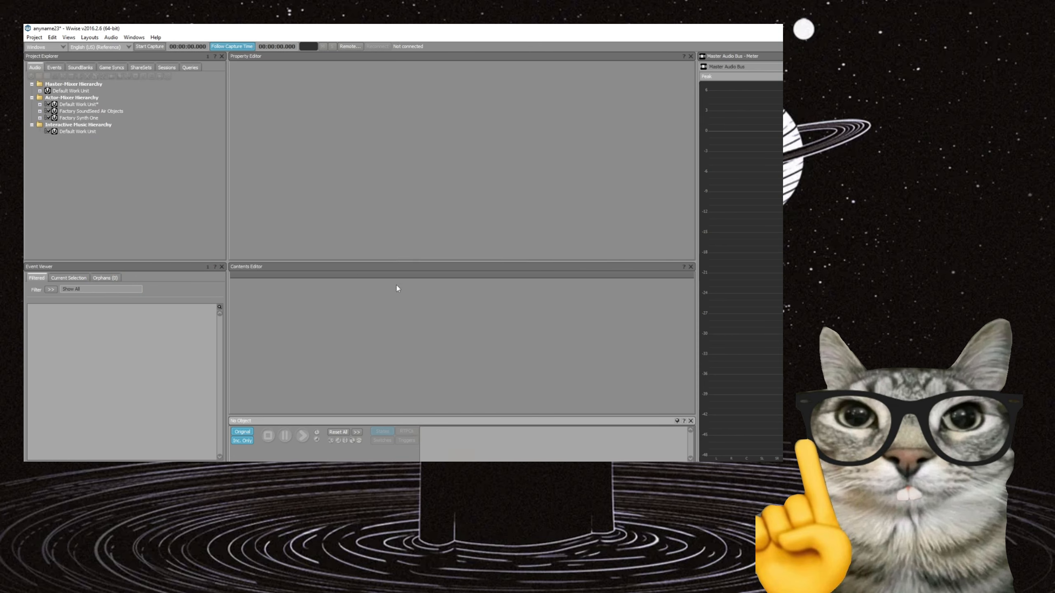
# Open the Audio File Importer and show the folder containing its audio file destination in File Explorer.
pyautogui.click(35, 37)
pyautogui.click(67, 131)
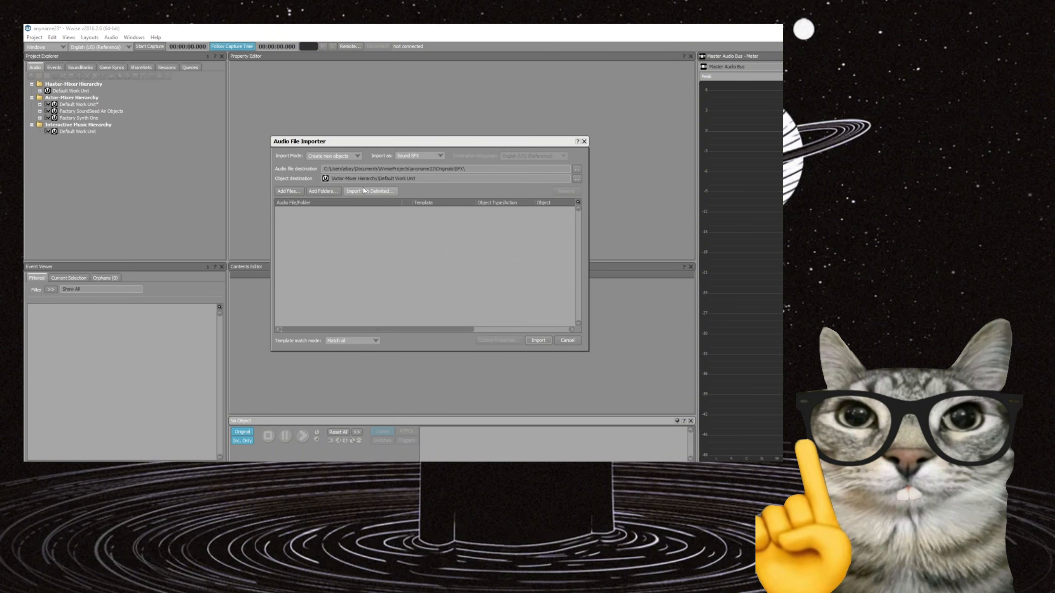
pyautogui.rightClick(354, 169)
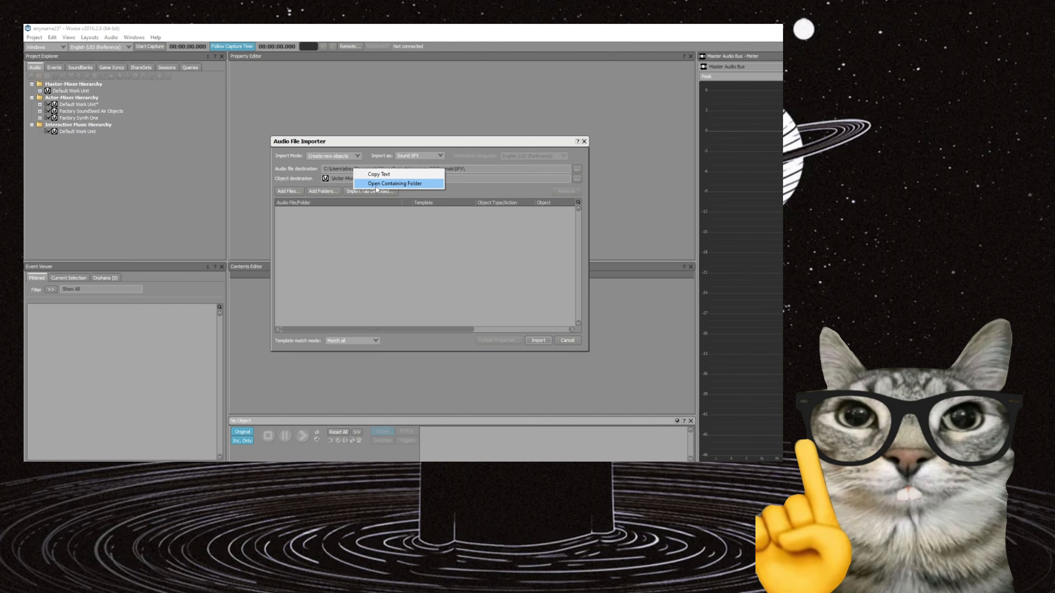
pyautogui.click(381, 184)
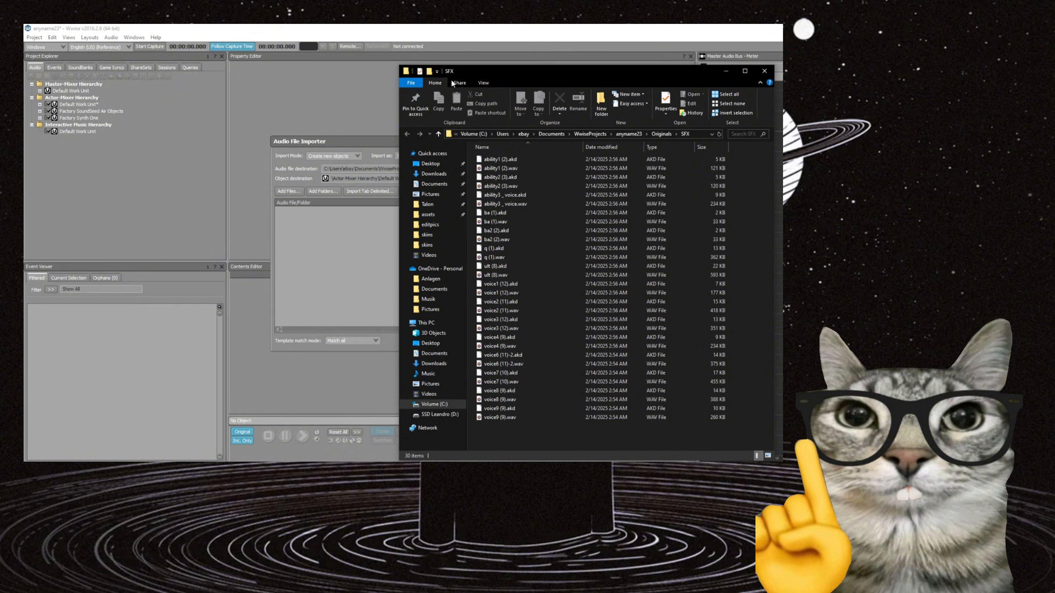
pyautogui.moveTo(497, 72); pyautogui.dragTo(337, 72)
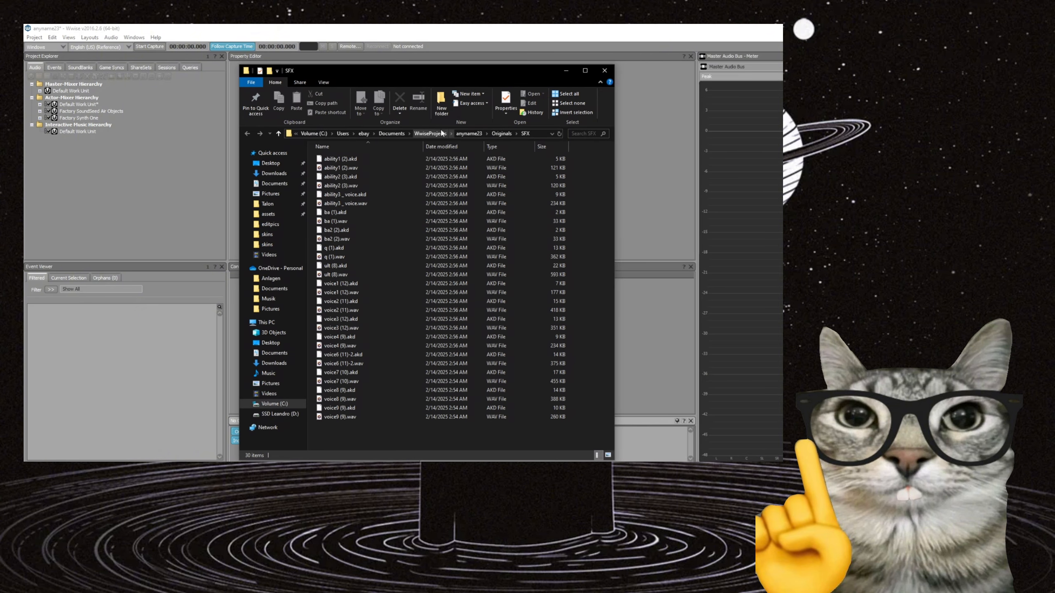
# Go to WwiseProjects\anyname23\.cache\Windows\SFX and select all the files in it.
pyautogui.click(441, 134)
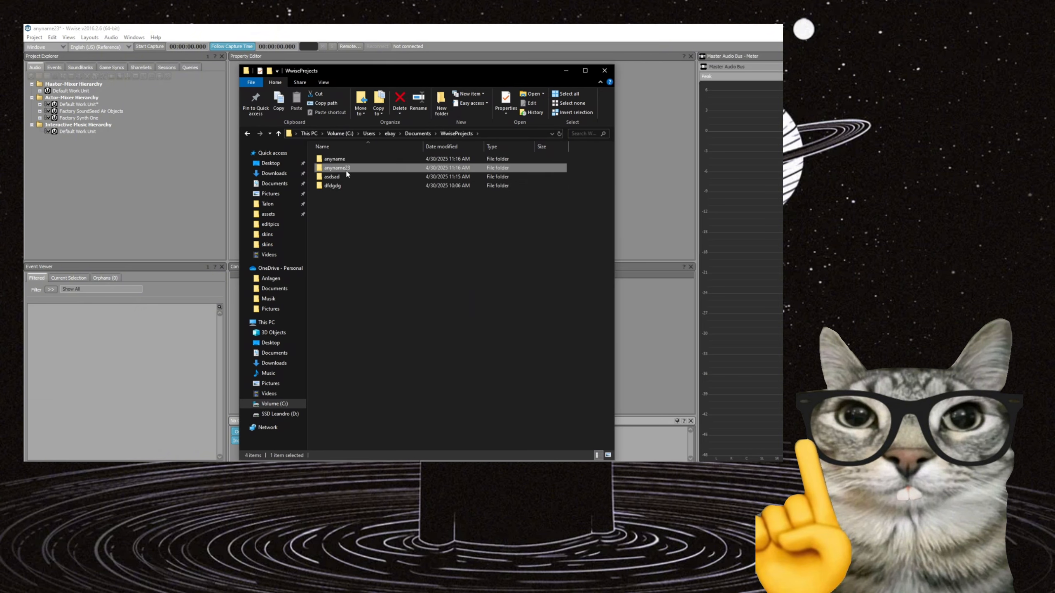
pyautogui.doubleClick(349, 168)
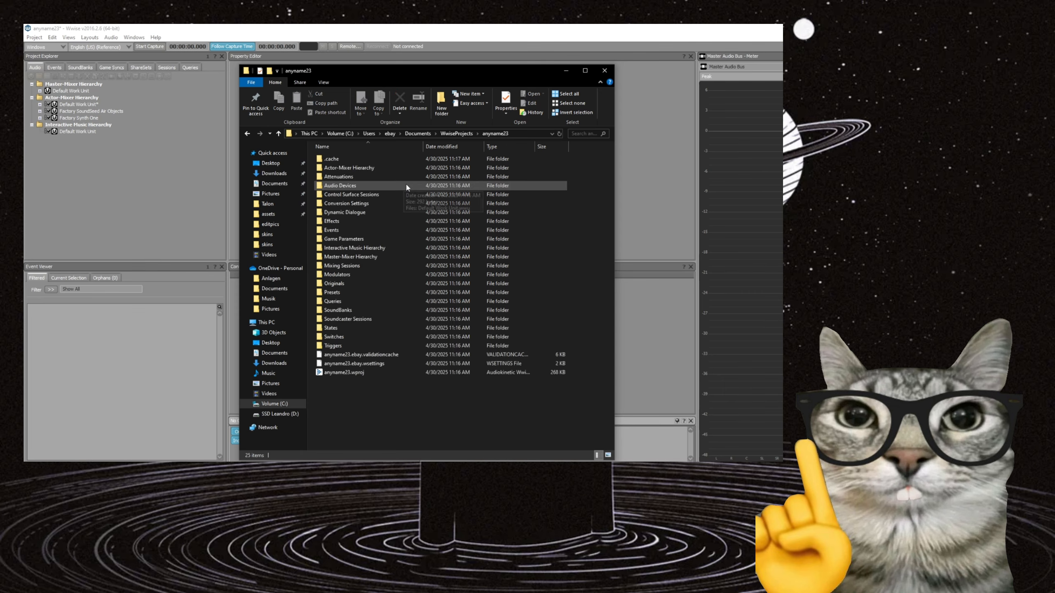
pyautogui.doubleClick(349, 159)
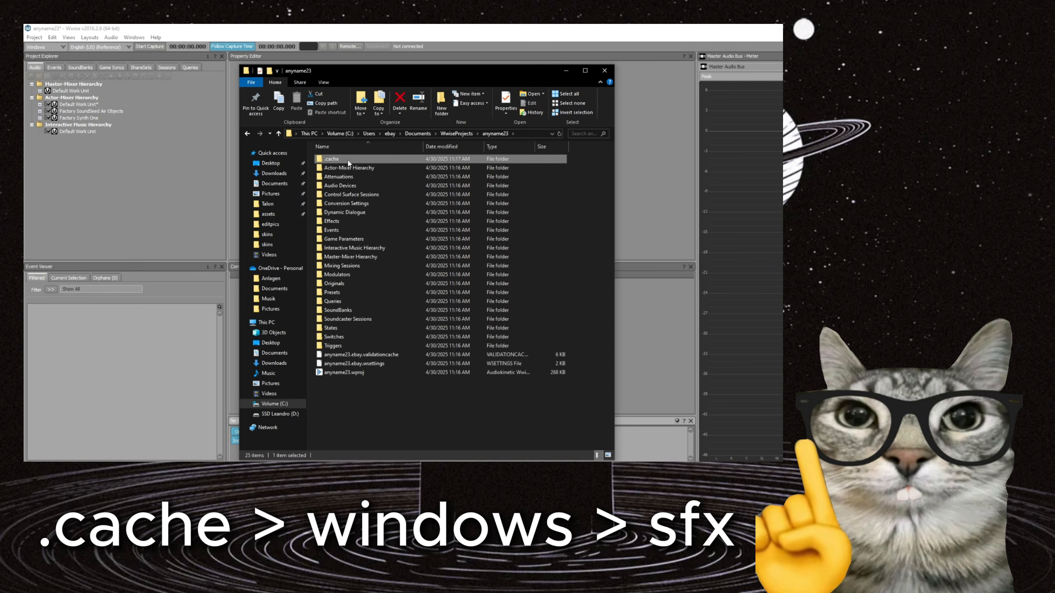
pyautogui.doubleClick(349, 159)
pyautogui.doubleClick(349, 160)
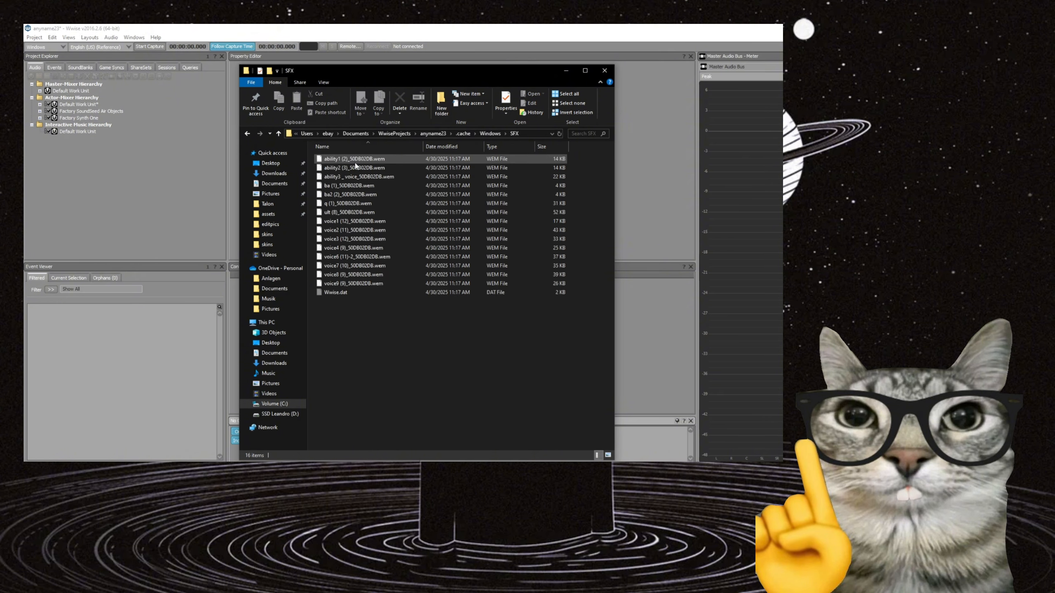
pyautogui.moveTo(372, 328); pyautogui.dragTo(390, 158)
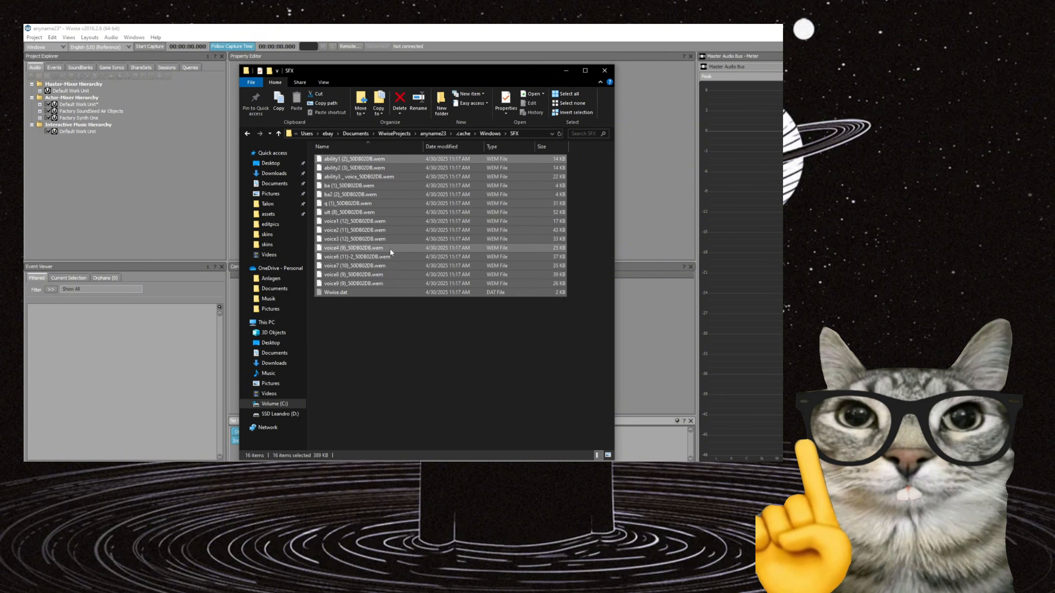
pyautogui.moveTo(390, 252); pyautogui.dragTo(293, 214)
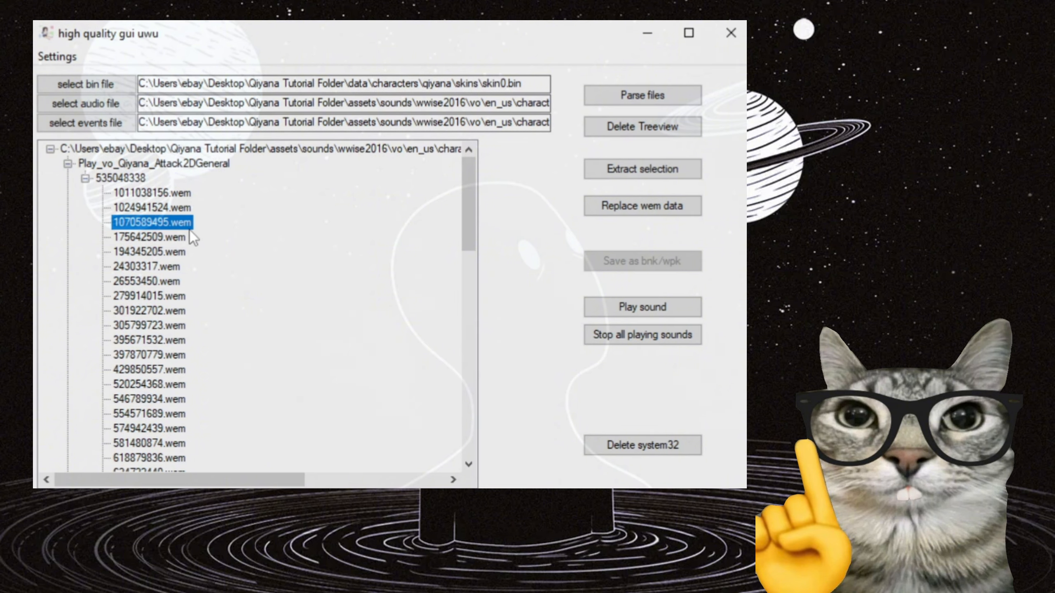
# Switch to the bnk parsing tool and select every wem file under 535048338, from 1011038156.wem through 975408755.wem.
pyautogui.click(156, 194)
pyautogui.scroll(-6, 158, 265)
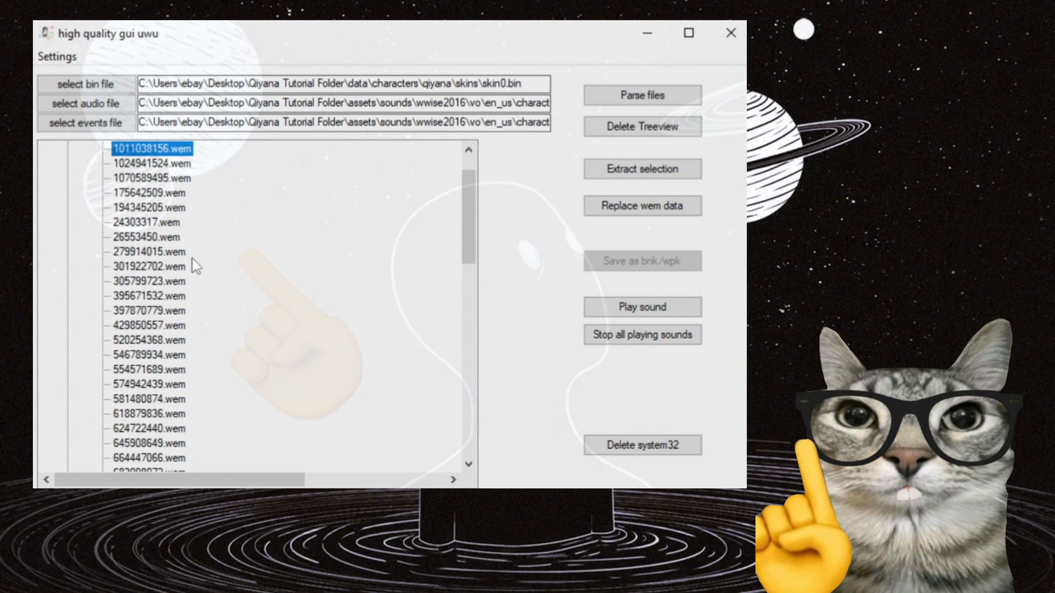
pyautogui.keyDown('shift'); pyautogui.click(149, 369); pyautogui.keyUp('shift')
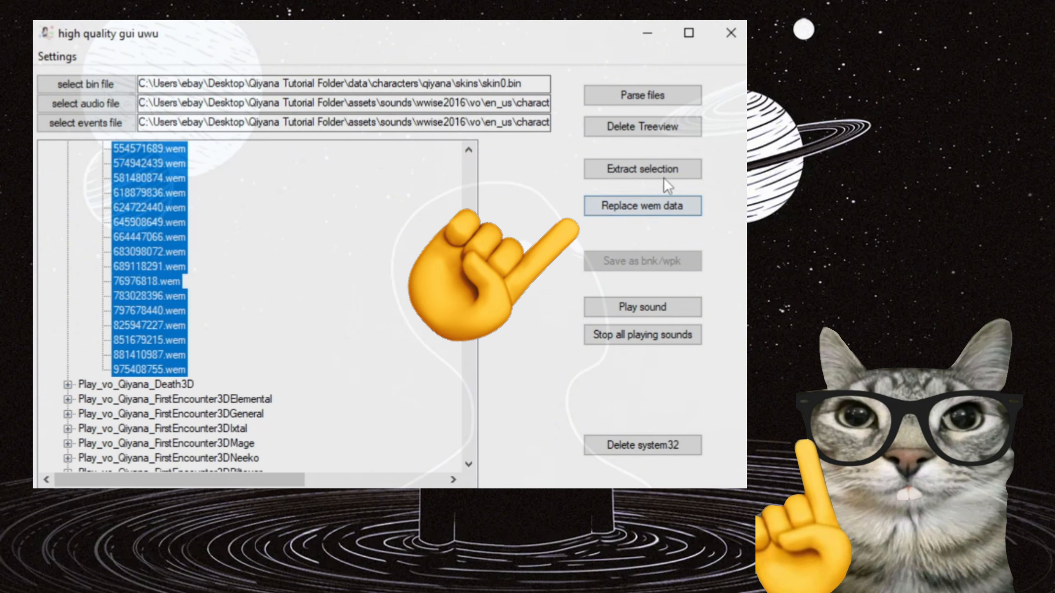
# Replace the selected wem data with the voice1 to voice10 wem files from Desktop\voicelines\ace real voicelines.
pyautogui.click(681, 207)
pyautogui.scroll(3, 111, 224)
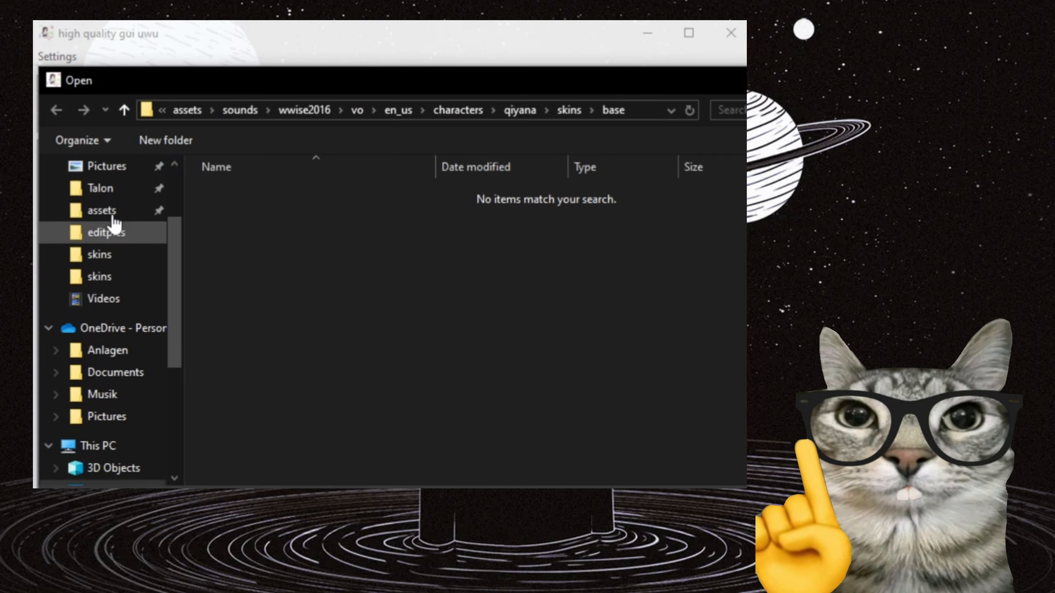
pyautogui.click(107, 166)
pyautogui.scroll(-1, 451, 240)
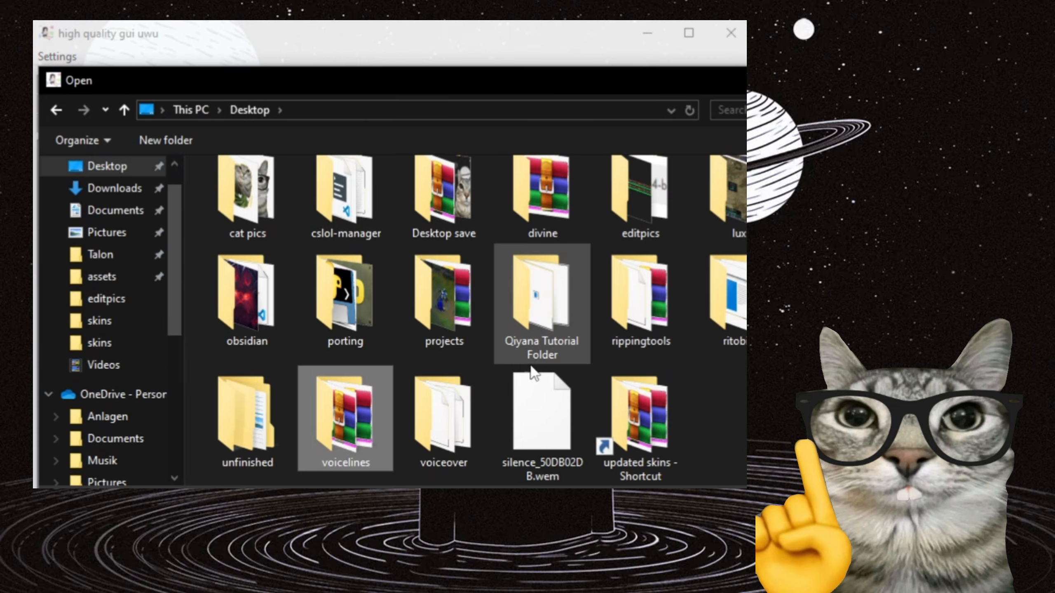
pyautogui.doubleClick(370, 420)
pyautogui.doubleClick(291, 196)
pyautogui.scroll(-2, 406, 361)
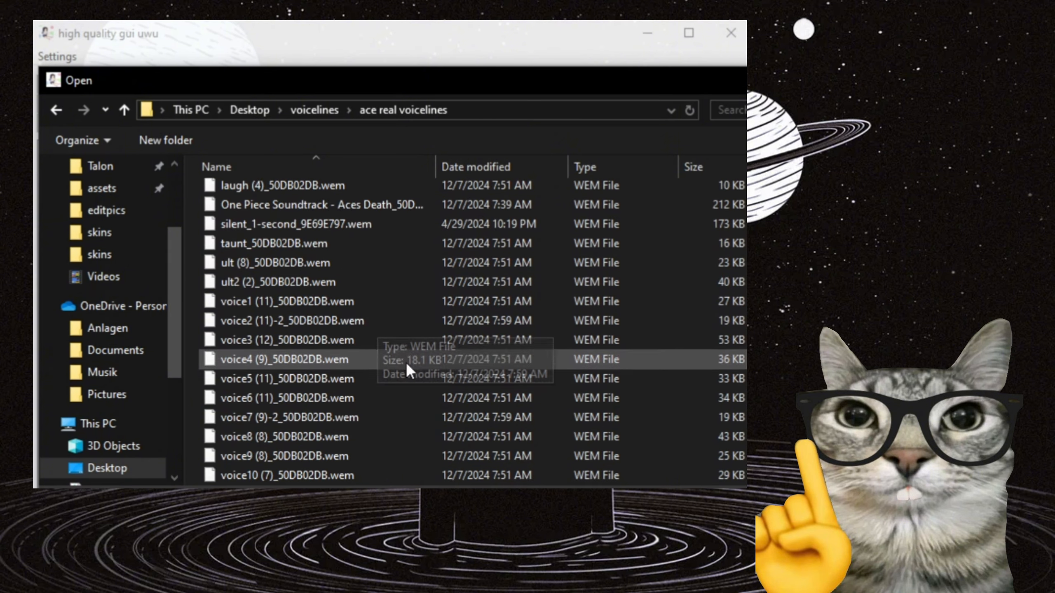
pyautogui.click(297, 301)
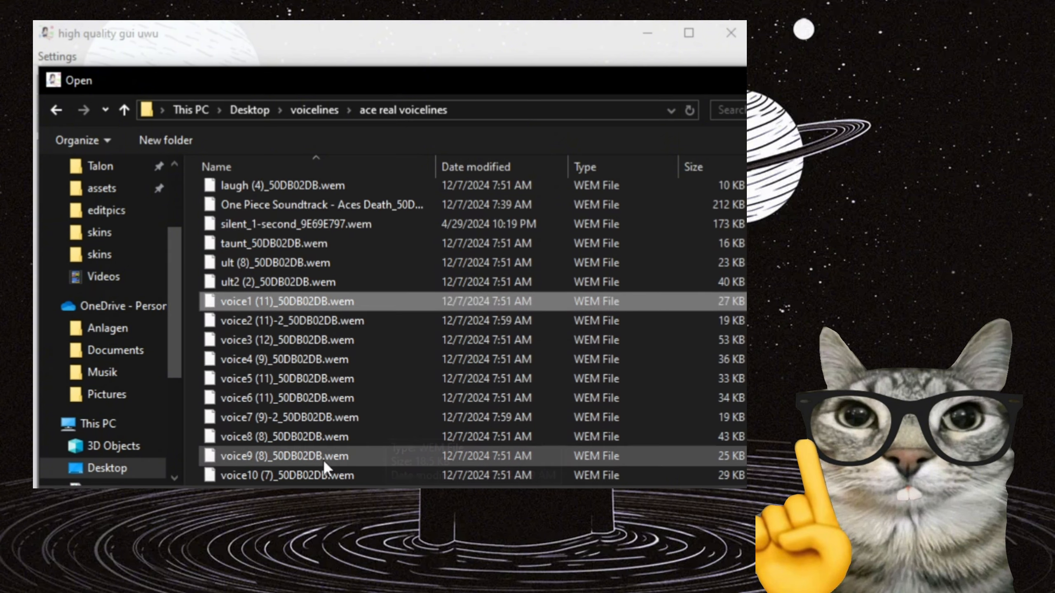
pyautogui.keyDown('shift'); pyautogui.click(443, 459); pyautogui.keyUp('shift')
pyautogui.keyDown('shift'); pyautogui.click(290, 475); pyautogui.keyUp('shift')
pyautogui.press('Return')
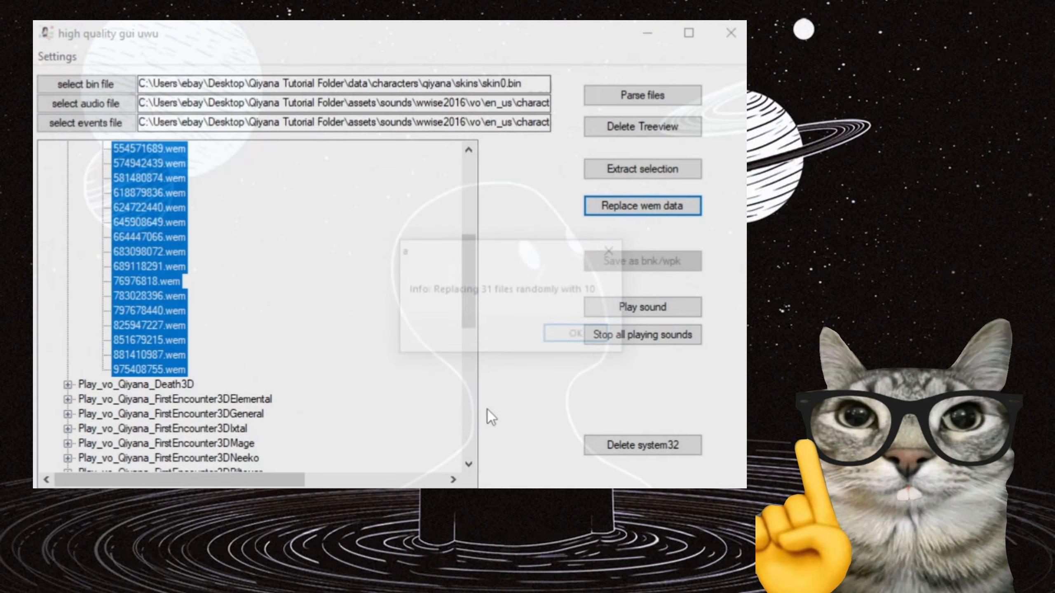
# Confirm the random wem data replacement and check individual replaced entries such as 554571689.wem and 520254368.wem.
pyautogui.click(567, 344)
pyautogui.scroll(3, 233, 295)
pyautogui.click(183, 281)
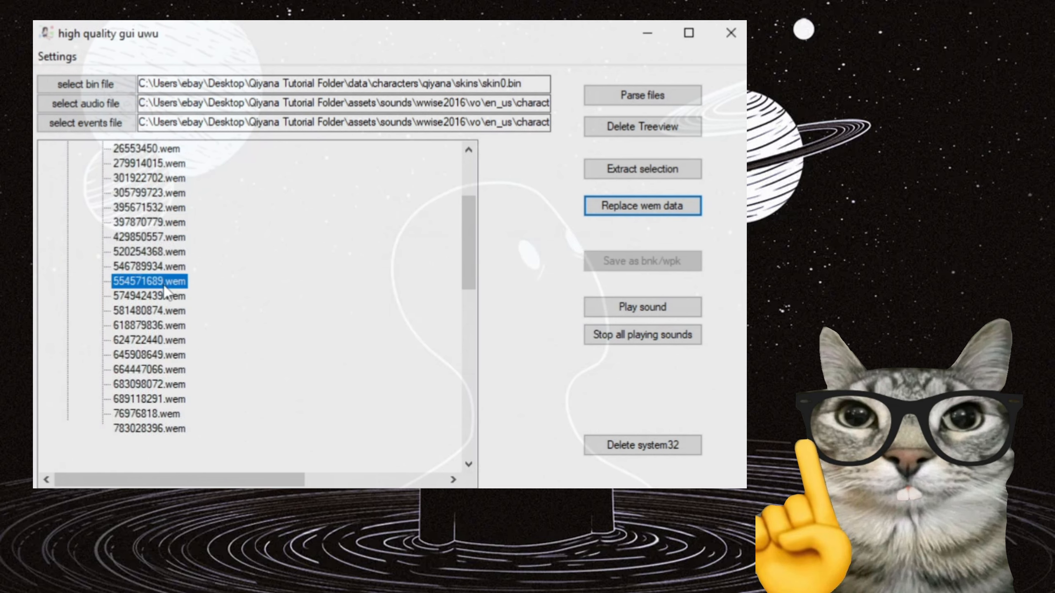
pyautogui.click(166, 252)
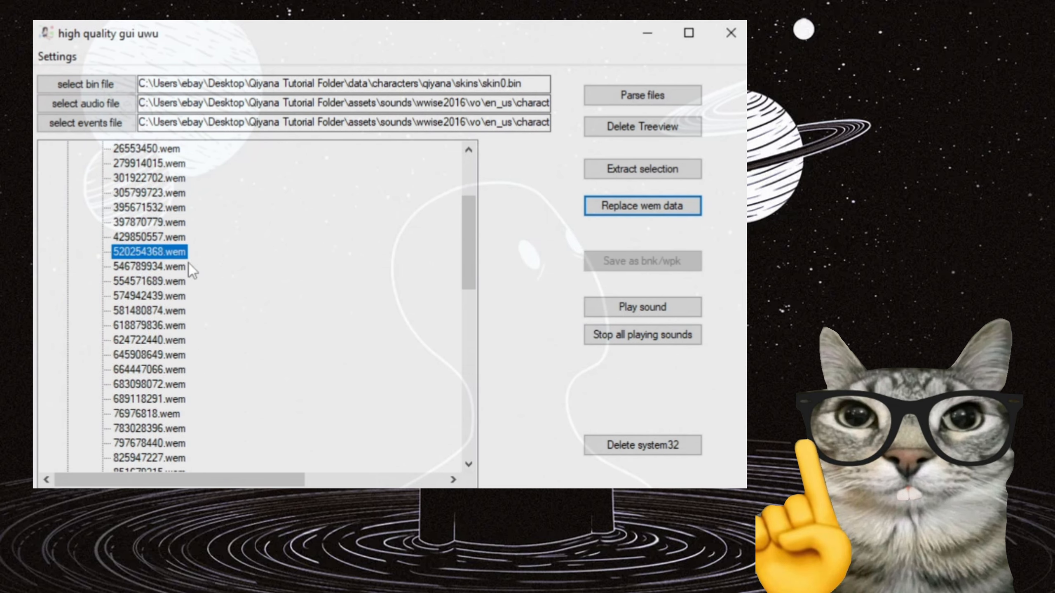
pyautogui.scroll(3, 296, 310)
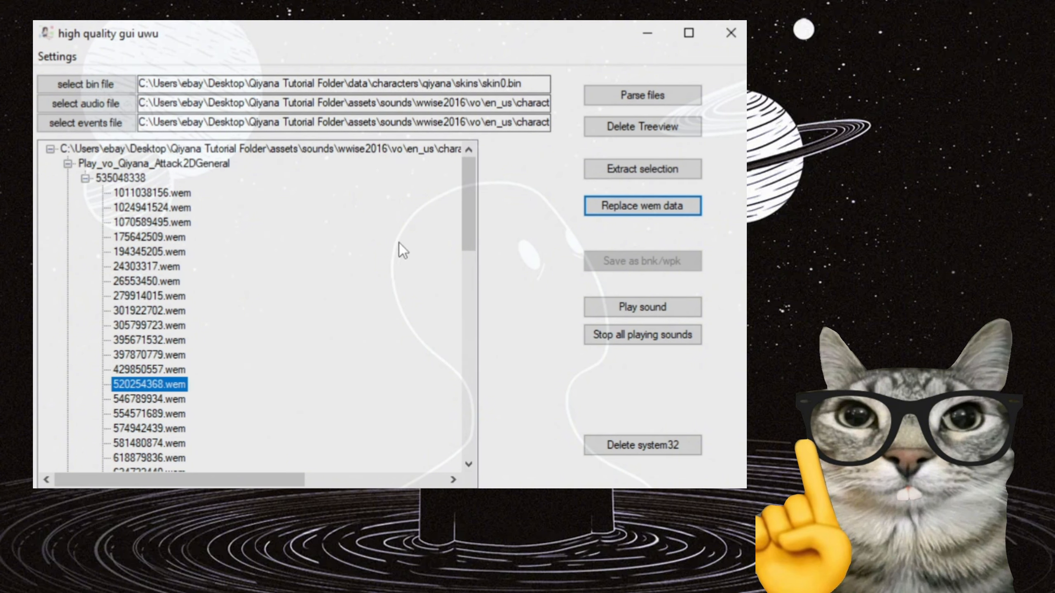
# Save the root audio entry as qiyana_base_vo_audio.wpk in the skins\base folder, overwriting the existing file.
pyautogui.click(276, 150)
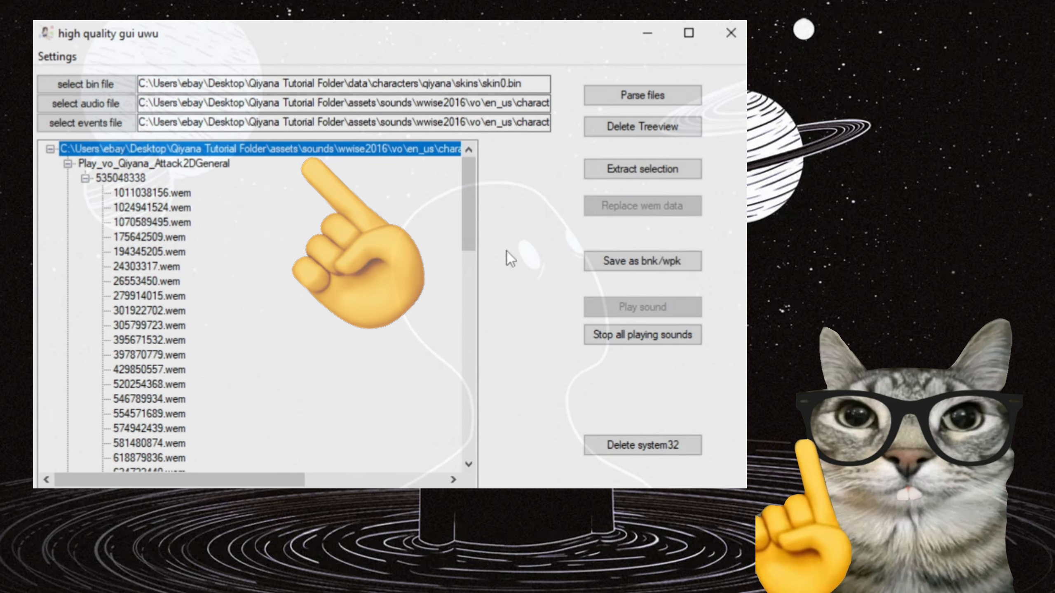
pyautogui.click(642, 261)
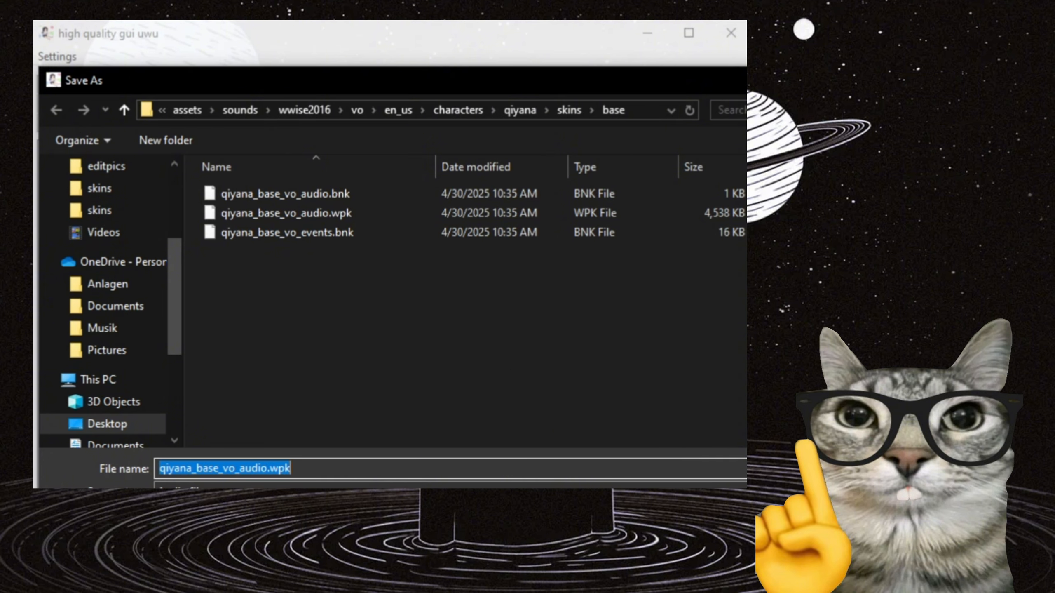
pyautogui.press('Return')
pyautogui.click(582, 295)
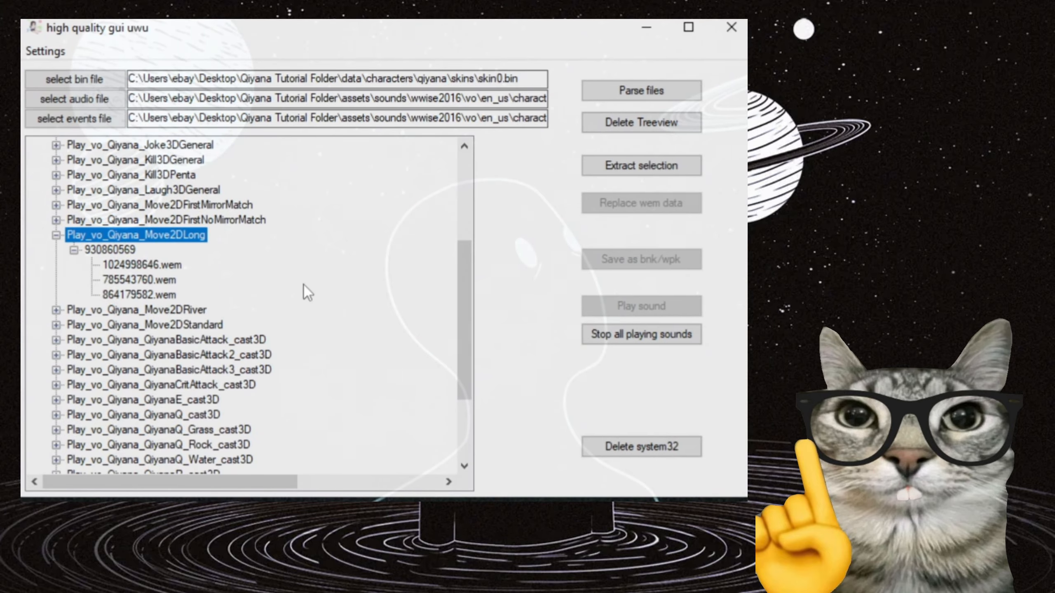
# Select the Play_vo_Qiyana_Move2DLong event containing 1024998646.wem, 785543760.wem and 864179582.wem for extraction.
pyautogui.click(146, 264)
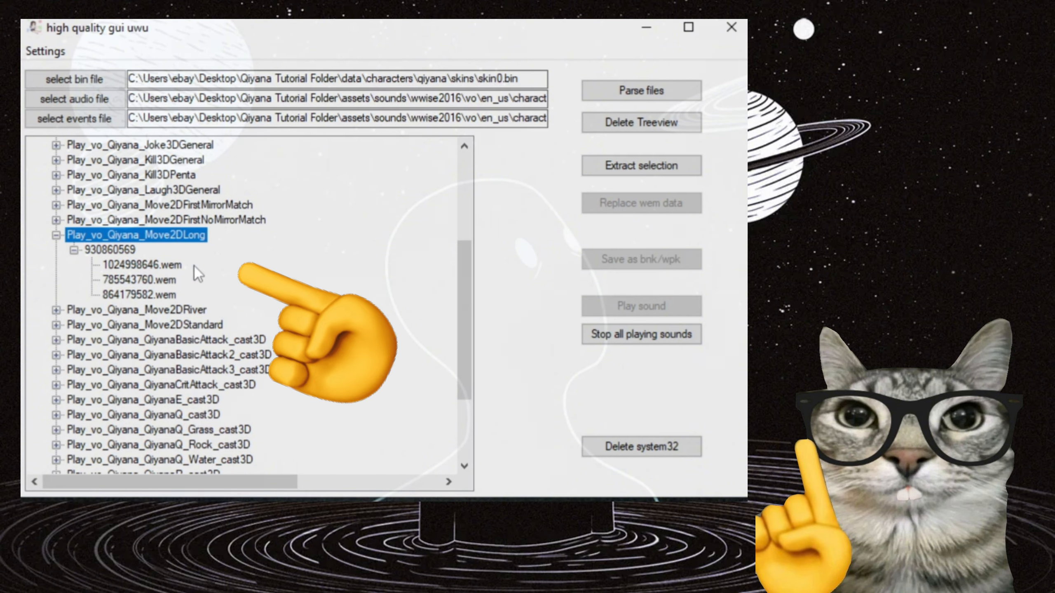
pyautogui.click(130, 281)
pyautogui.click(134, 294)
pyautogui.click(128, 235)
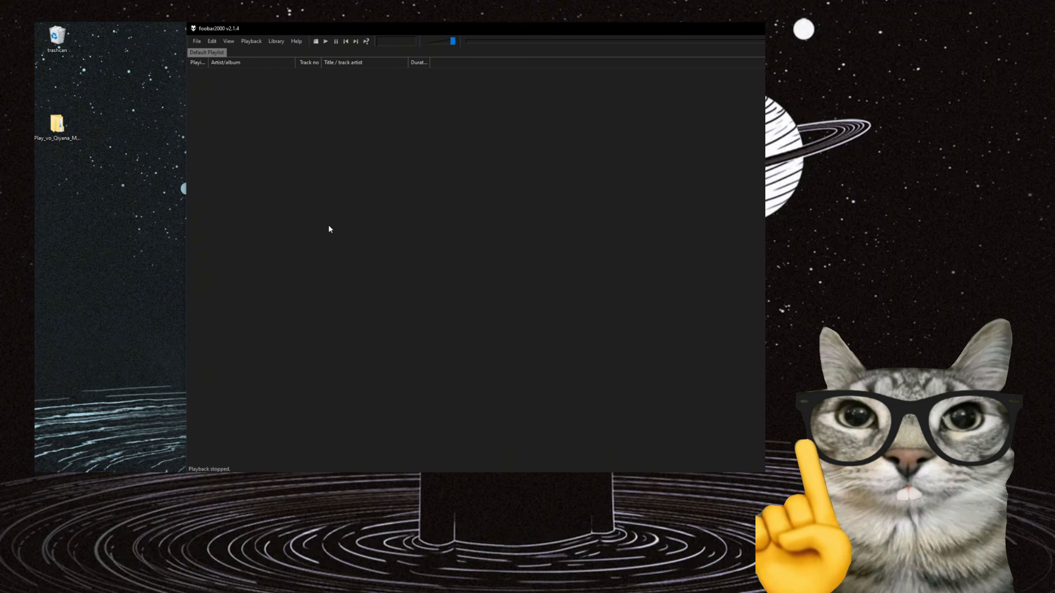
# Add the wem files from the desktop folder Play_vo_Qiyana_Move2DLong\930860569 to the foobar2000 playlist and put the folder window away.
pyautogui.doubleClick(56, 124)
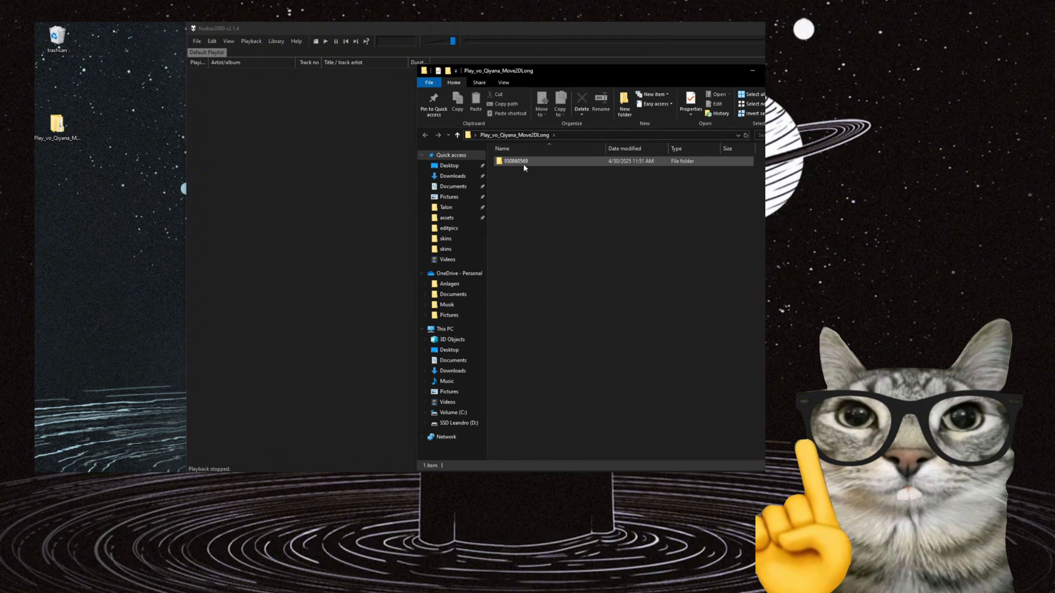
pyautogui.doubleClick(522, 164)
pyautogui.moveTo(536, 211); pyautogui.dragTo(538, 162)
pyautogui.moveTo(538, 162); pyautogui.dragTo(304, 189)
pyautogui.click(752, 71)
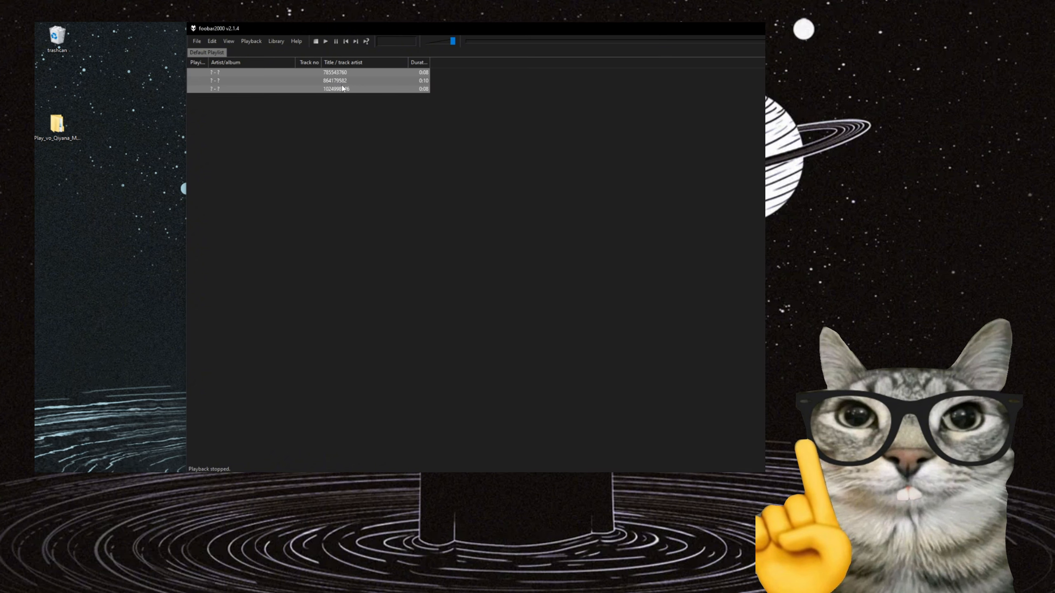
# Start a Quick Convert of all the playlist tracks with WAV as the output format.
pyautogui.click(306, 119)
pyautogui.hotkey('ctrl', 'a')
pyautogui.rightClick(301, 91)
pyautogui.moveTo(345, 189)
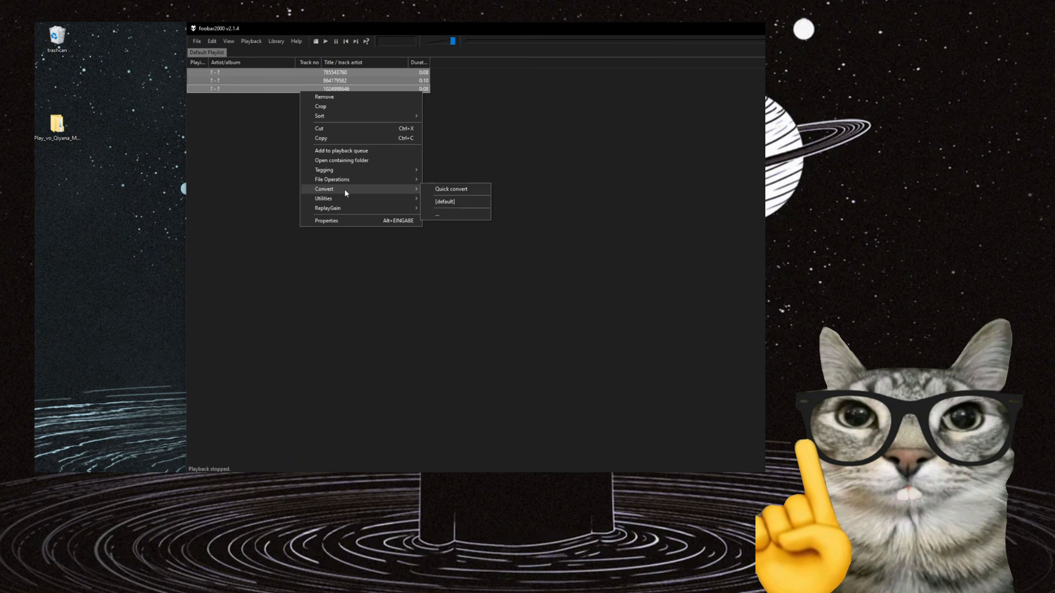
pyautogui.click(431, 189)
pyautogui.click(412, 184)
pyautogui.click(409, 190)
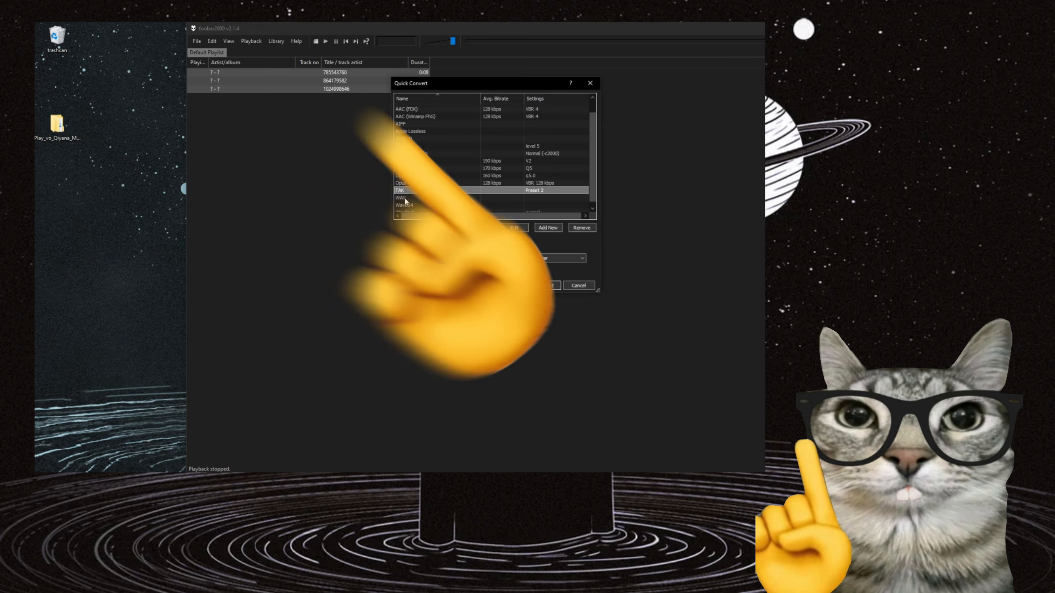
pyautogui.click(406, 198)
pyautogui.click(546, 284)
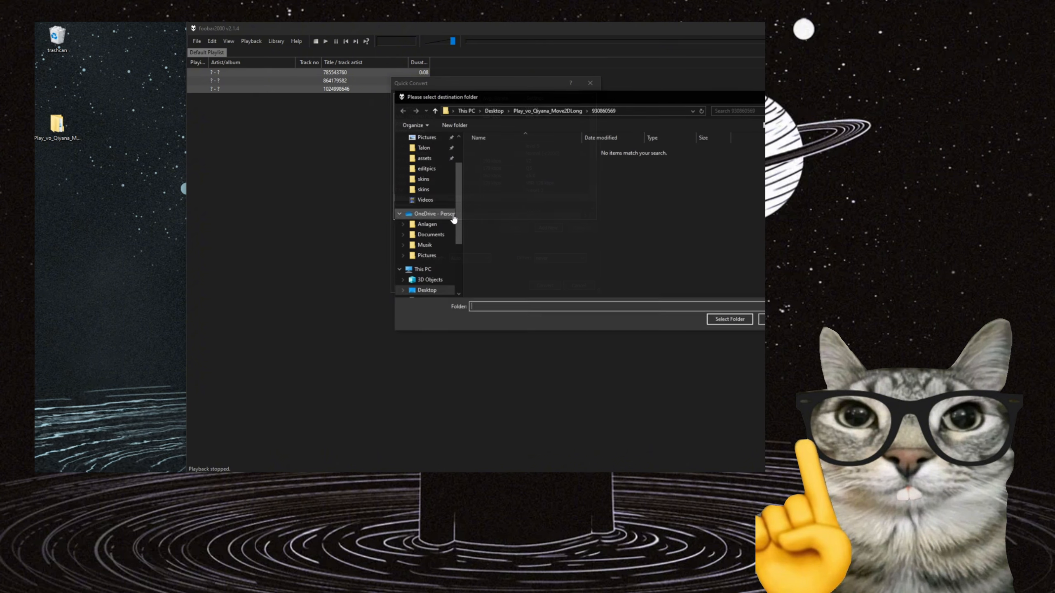
# Choose the Desktop as the destination folder for the converted WAV files.
pyautogui.scroll(1, 445, 187)
pyautogui.scroll(1, 441, 174)
pyautogui.click(429, 156)
pyautogui.click(734, 319)
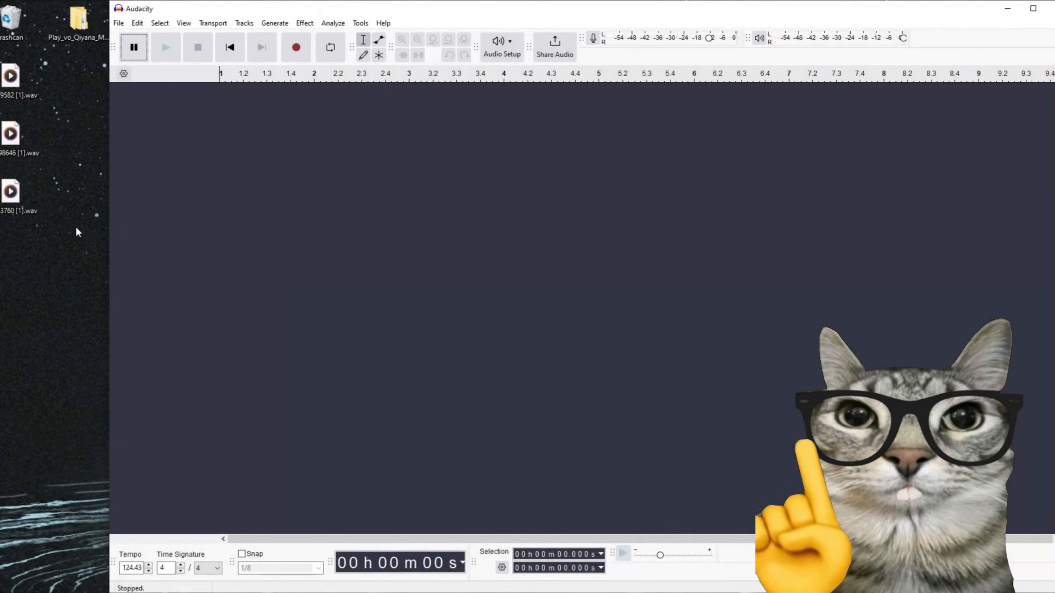
# Import the three converted WAV files into Audacity as separate tracks and apply the Amplify effect to all of them.
pyautogui.moveTo(76, 225); pyautogui.dragTo(340, 196)
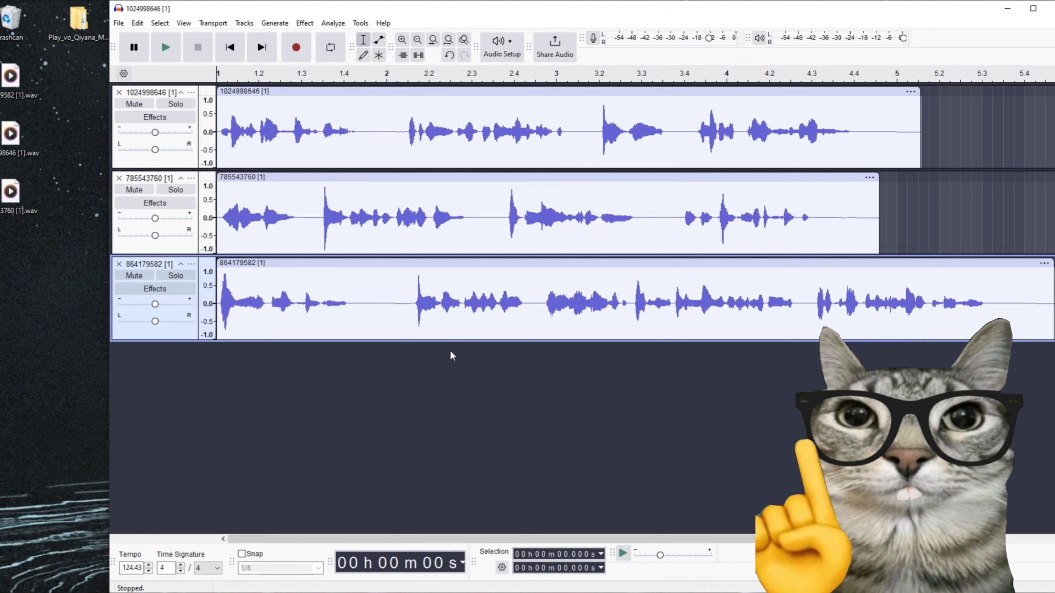
pyautogui.hotkey('ctrl', 'a')
pyautogui.click(304, 23)
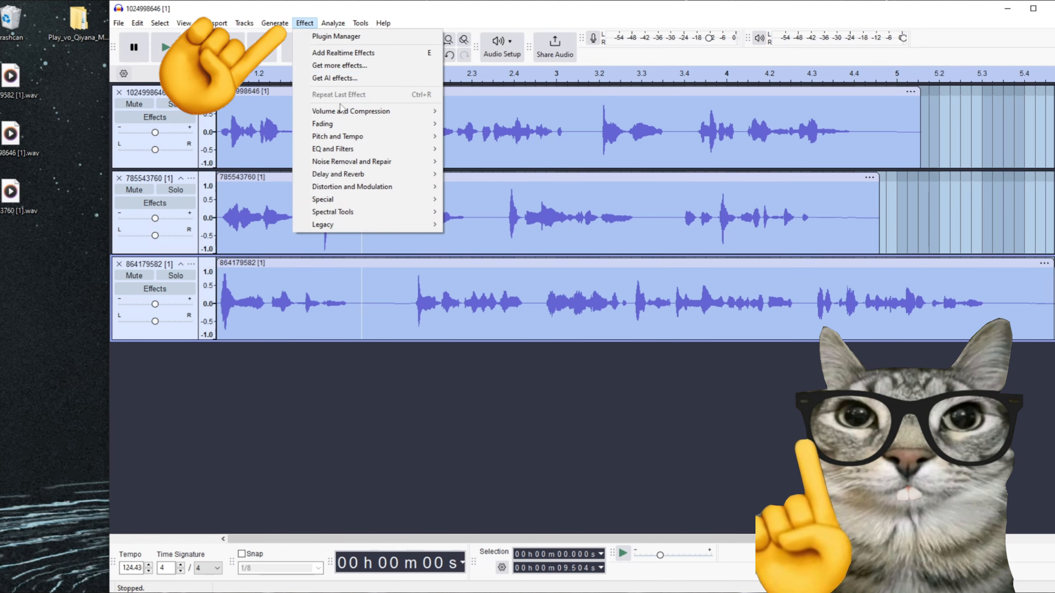
pyautogui.moveTo(345, 111)
pyautogui.click(474, 112)
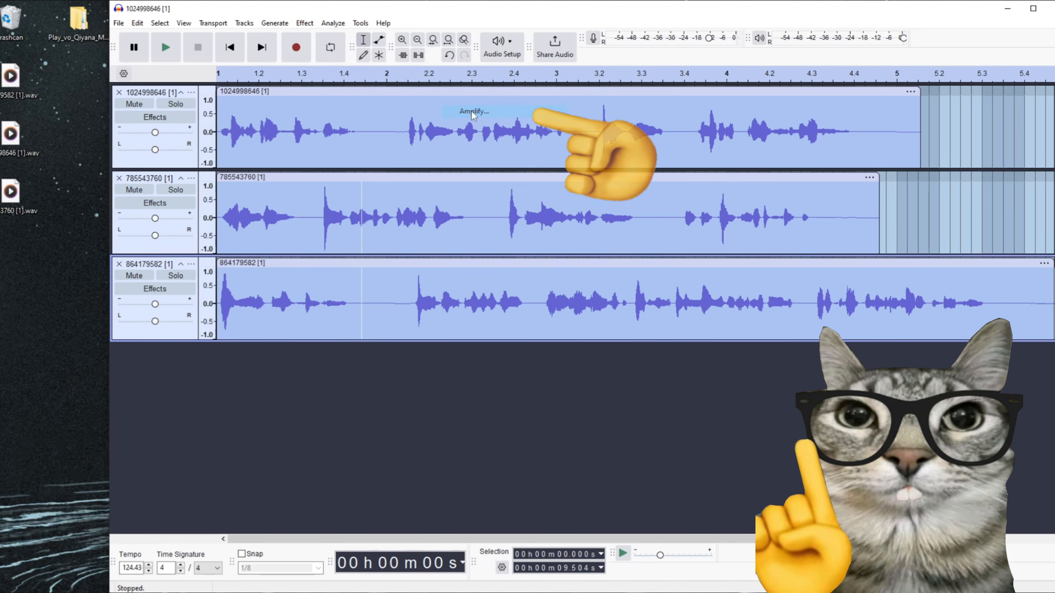
pyautogui.click(638, 353)
# Open the audio export settings and set the export range to Multiple Files.
pyautogui.hotkey('ctrl', 'shift', 'e')
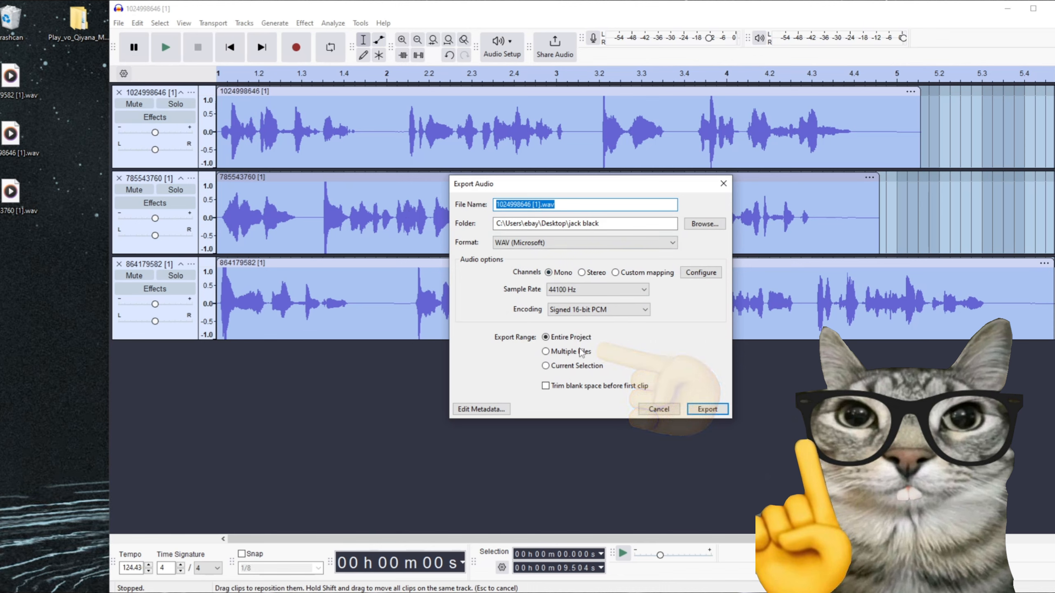
pyautogui.click(545, 352)
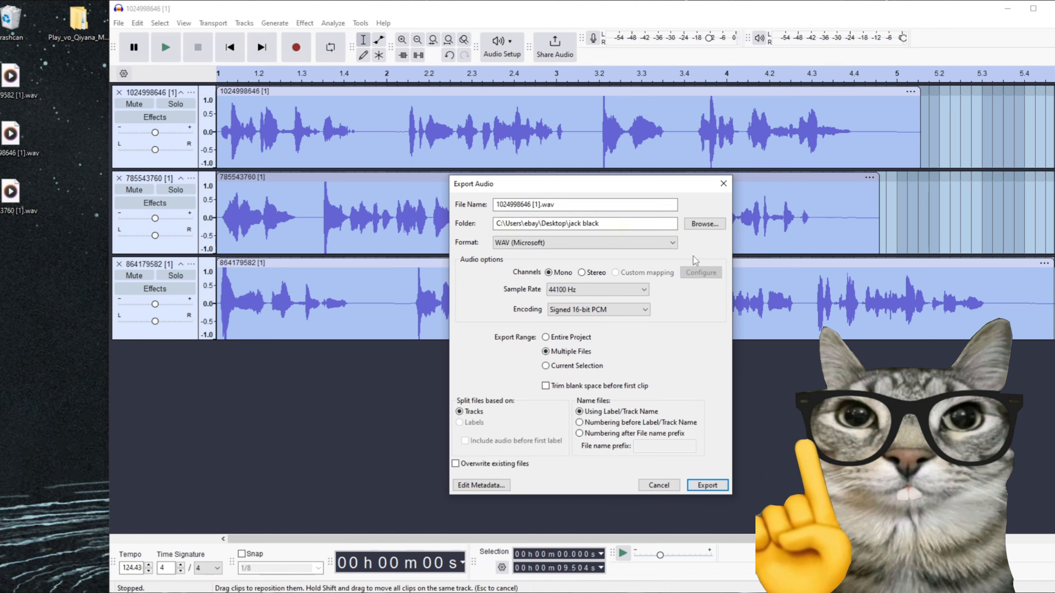